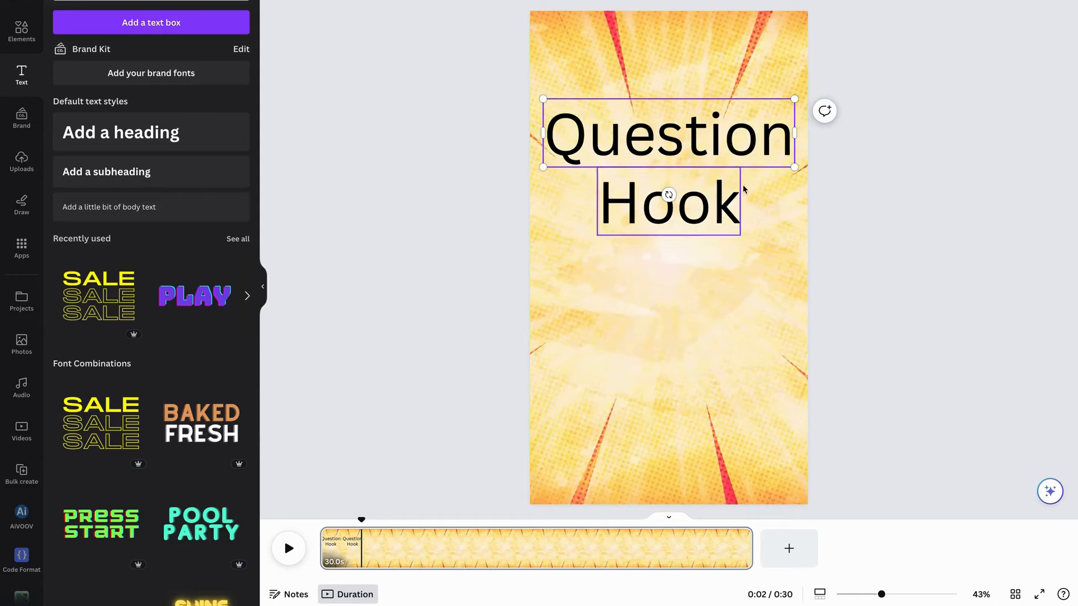
Reduce the Question text to font size 90 and centre it just above the Hook text.
left_click_drag(795, 167, 739, 155)
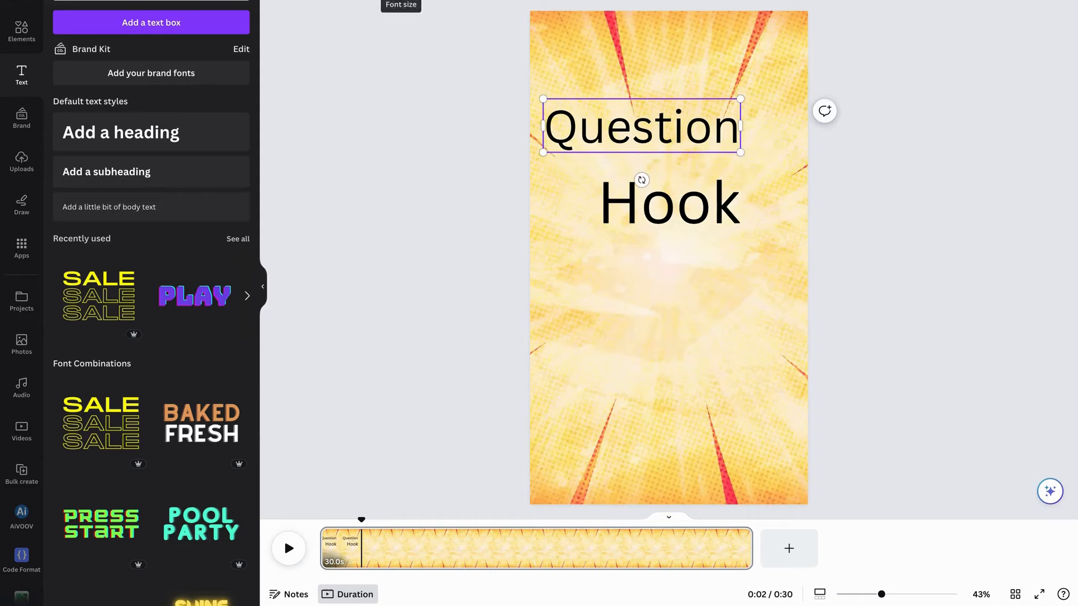
left_click(402, 1)
type("90")
key("Return")
left_click(708, 167)
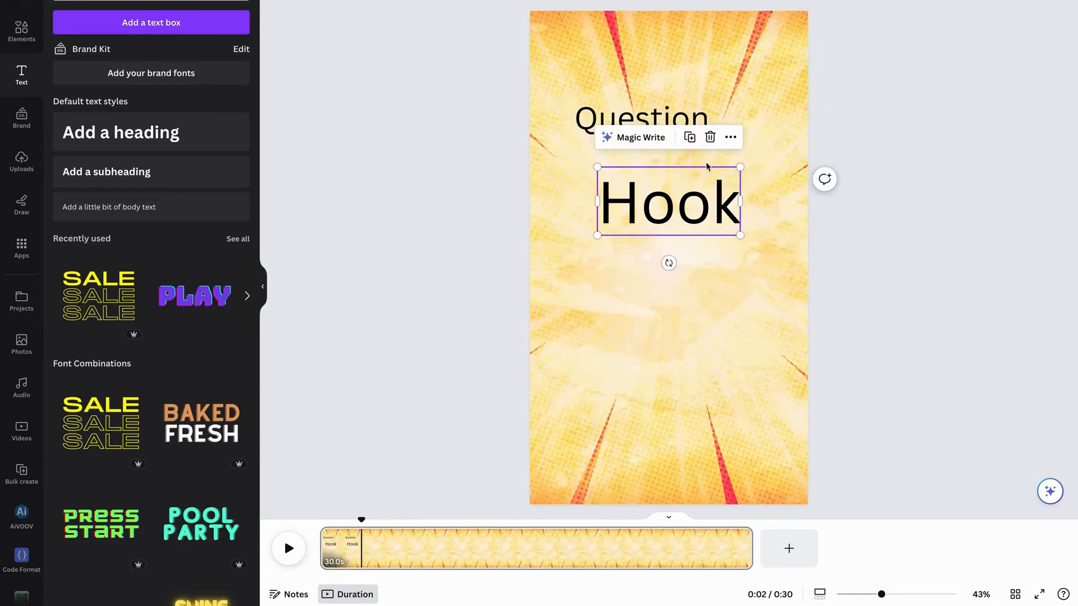
left_click_drag(674, 118, 701, 139)
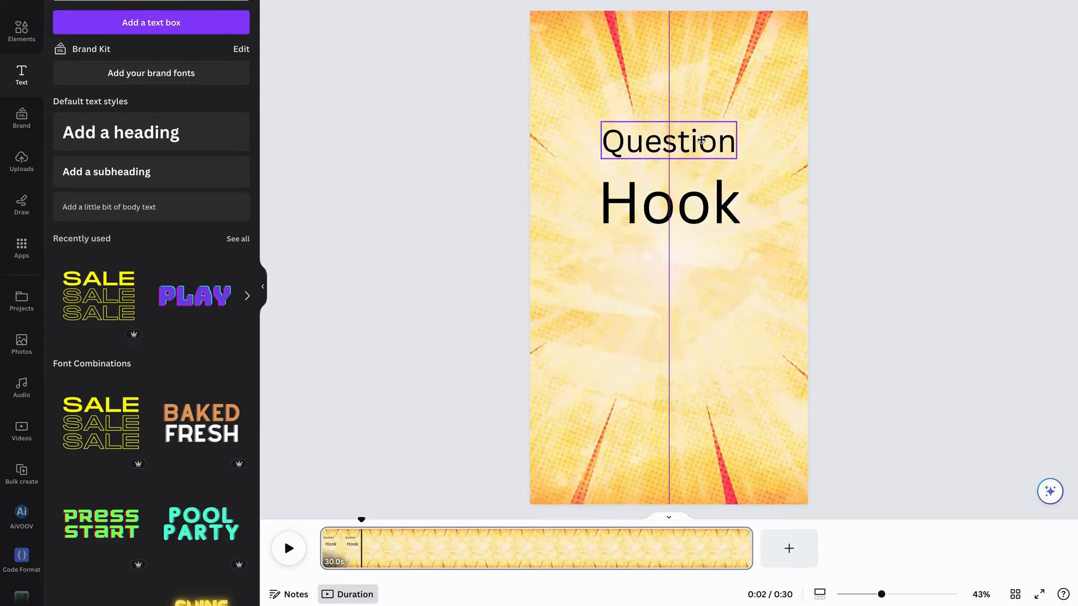
Show the Question text's timing, shift its block along the timeline to near the Hook's end, and play the result.
left_click(728, 90)
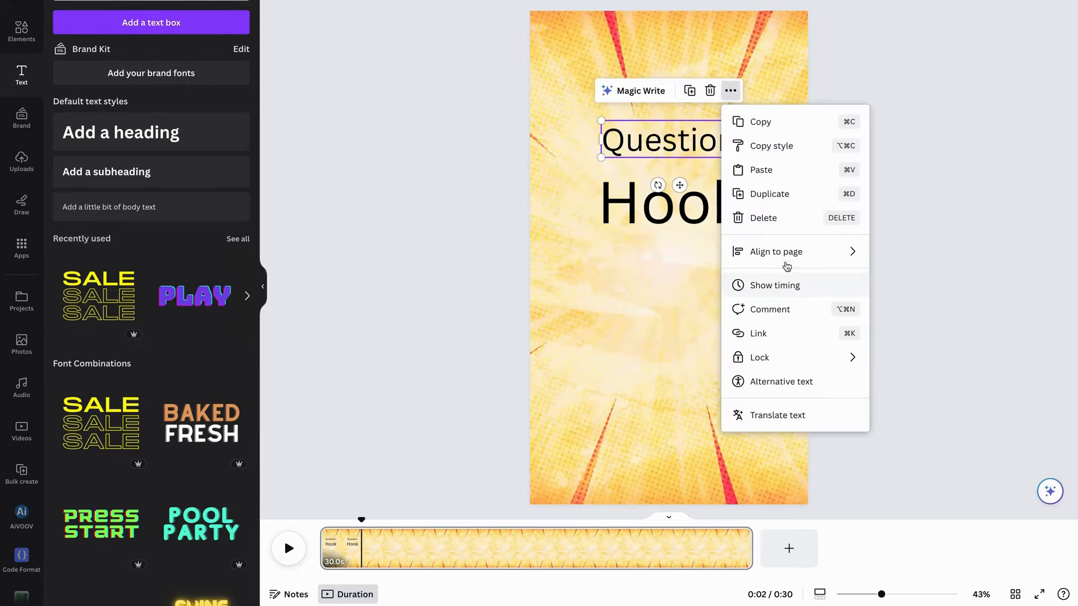
left_click(775, 286)
left_click_drag(341, 526, 433, 529)
left_click(722, 219)
key("space")
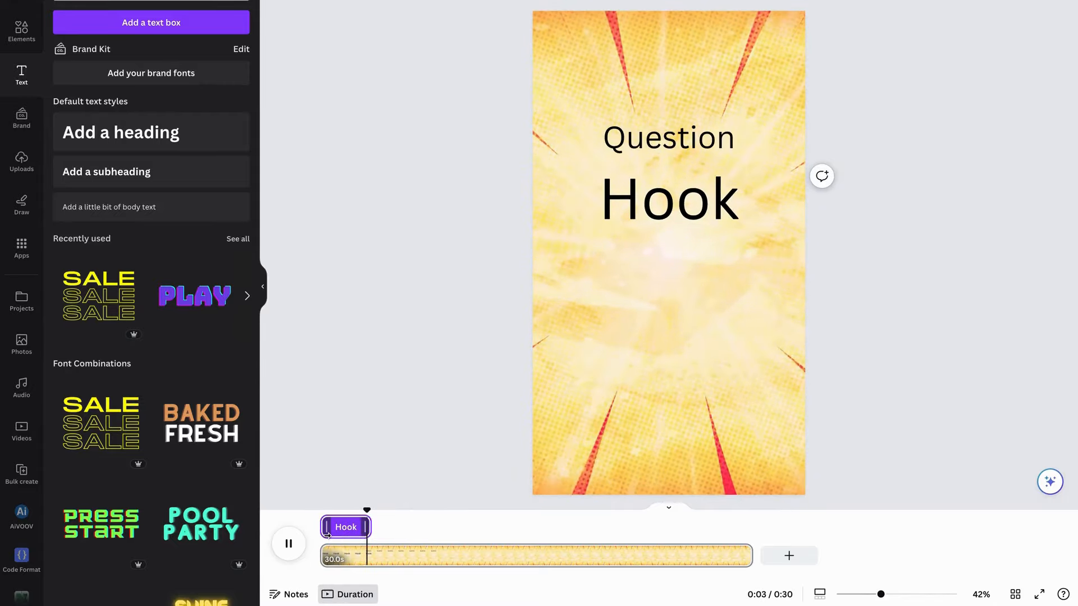
Apply the Fade animation to the Hook text on both enter and exit, and return the playhead to the start.
left_click(346, 530)
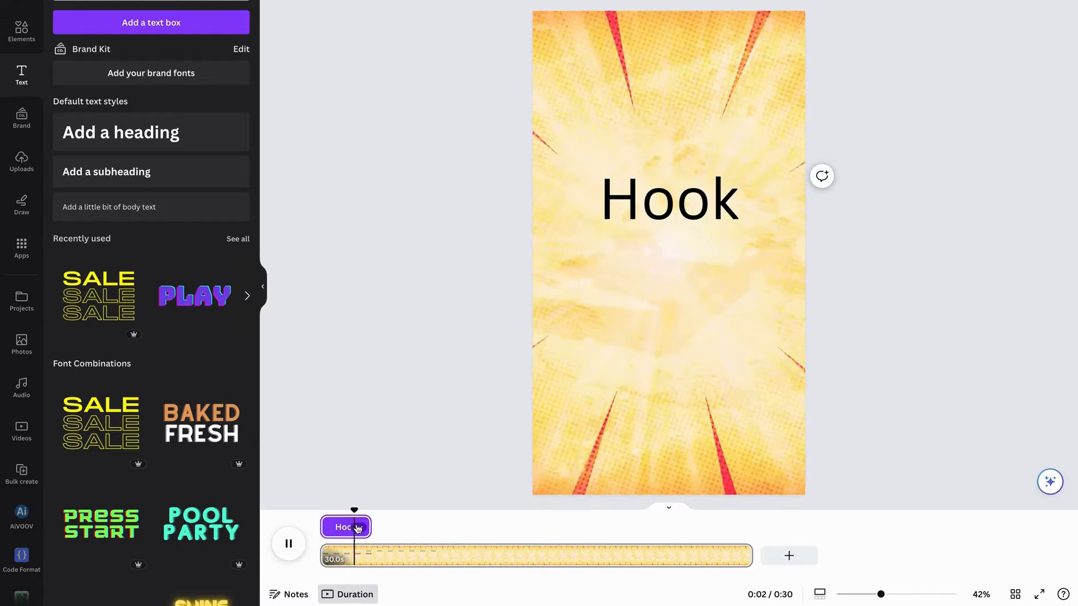
left_click(741, 4)
left_click(216, 146)
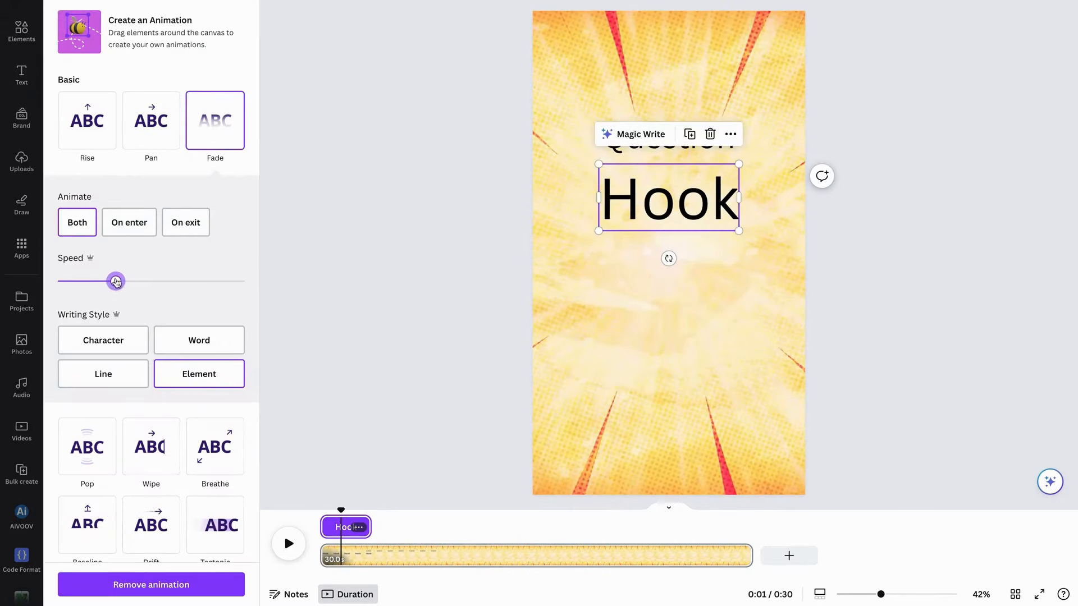
left_click(116, 282)
left_click_drag(341, 510, 318, 512)
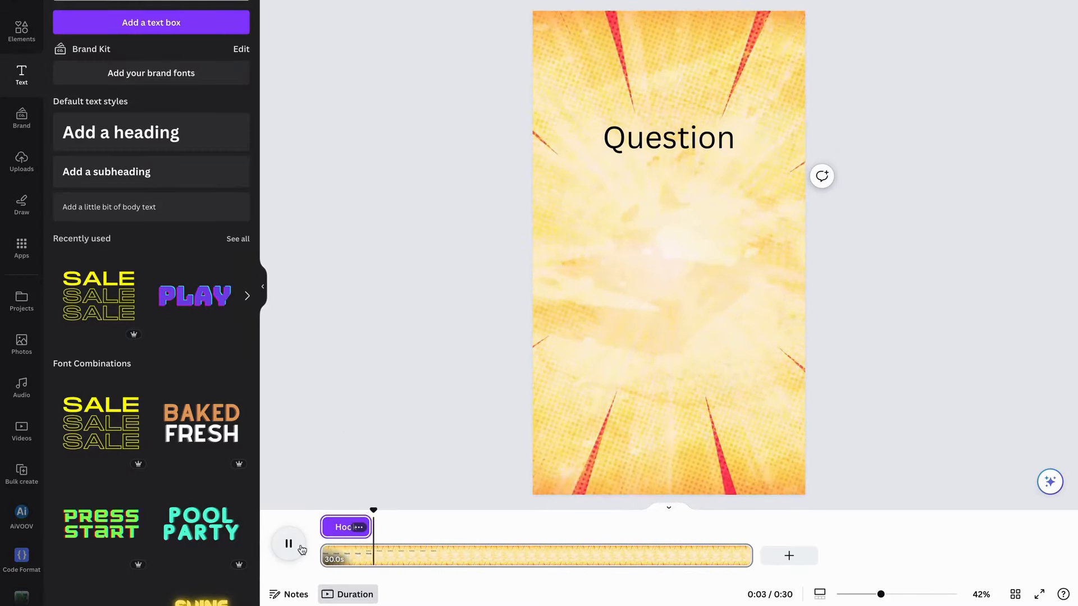
Move the Question text's timing block so it starts right where the Hook ends, and preview the transition.
left_click(683, 136)
left_click(731, 89)
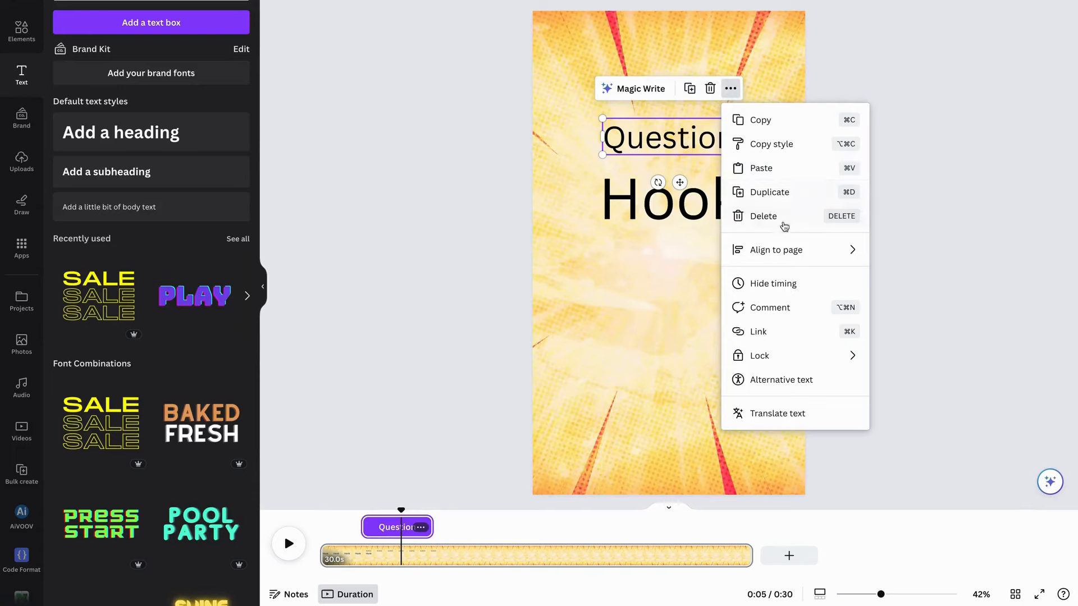
left_click_drag(389, 529, 399, 532)
left_click(537, 550)
key("space")
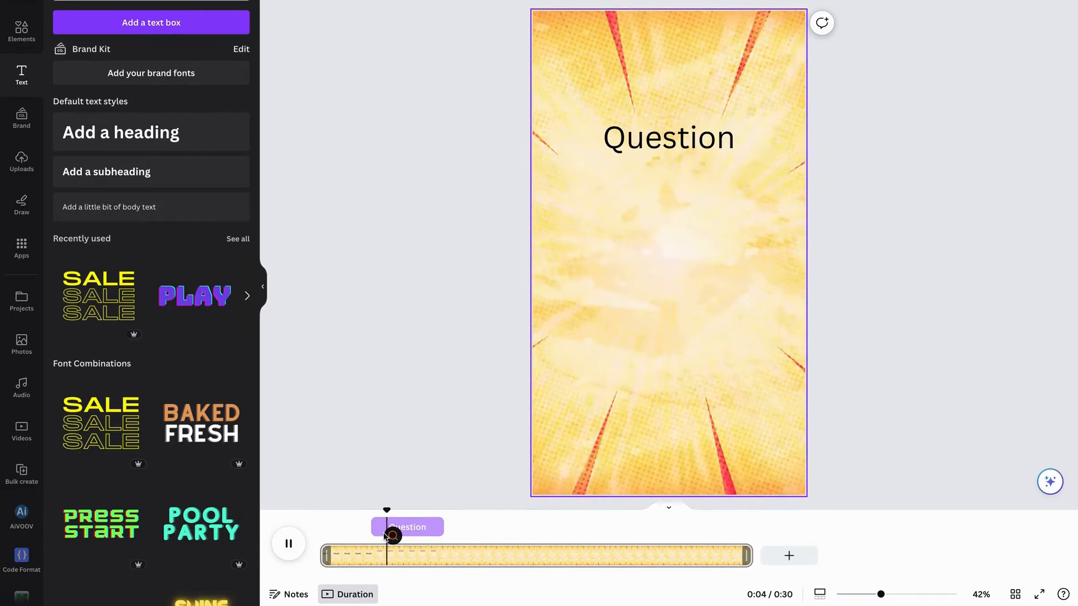
Duplicate the Question text three times and stack the copies evenly in a centred column beneath the original texts.
left_click(669, 136)
left_click(694, 92)
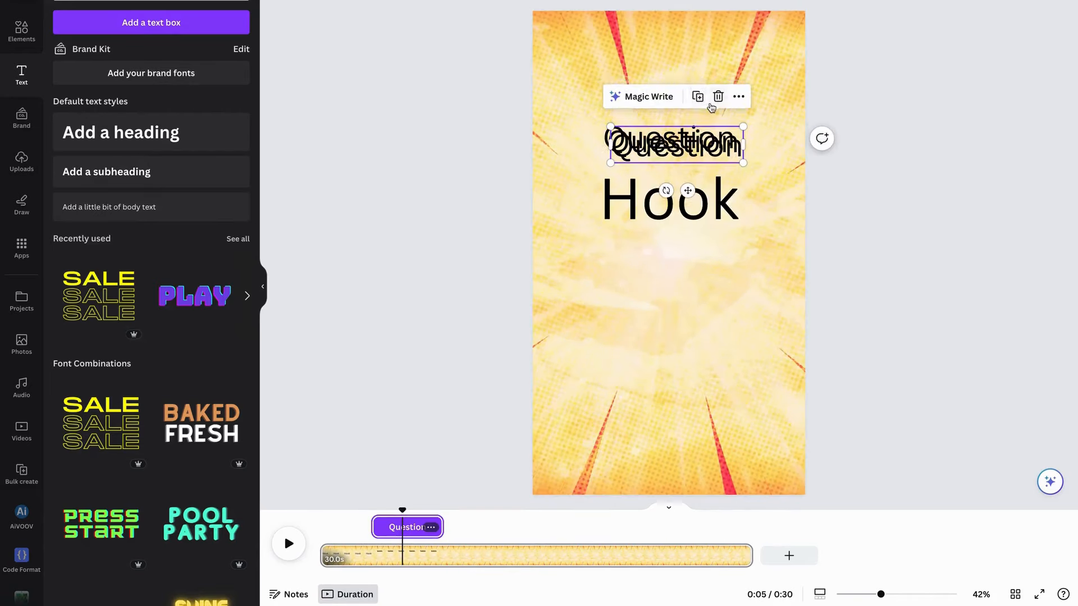
left_click(694, 92)
left_click_drag(692, 149, 681, 286)
left_click_drag(682, 152, 683, 351)
left_click_drag(708, 272, 708, 278)
Group the three Question copies and move the group down to clear the Hook text.
left_click(709, 226)
left_click(713, 288, "shift")
left_click(713, 341, "shift")
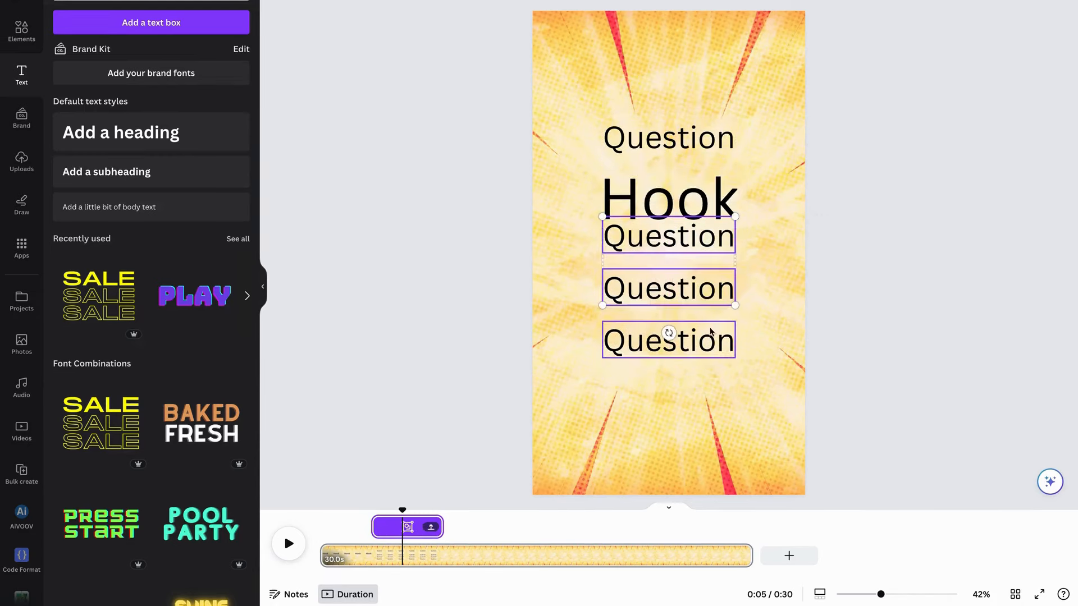
left_click(679, 187)
left_click_drag(710, 253, 709, 275)
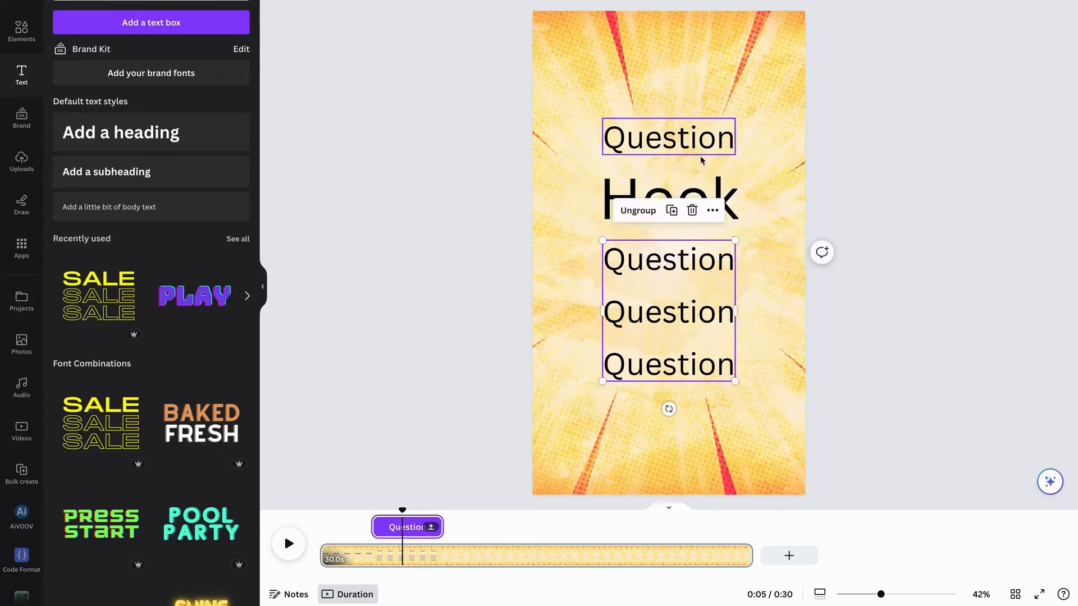
Lower the original Question text so it sits closer above the Hook text.
left_click(697, 159)
left_click_drag(668, 134, 668, 143)
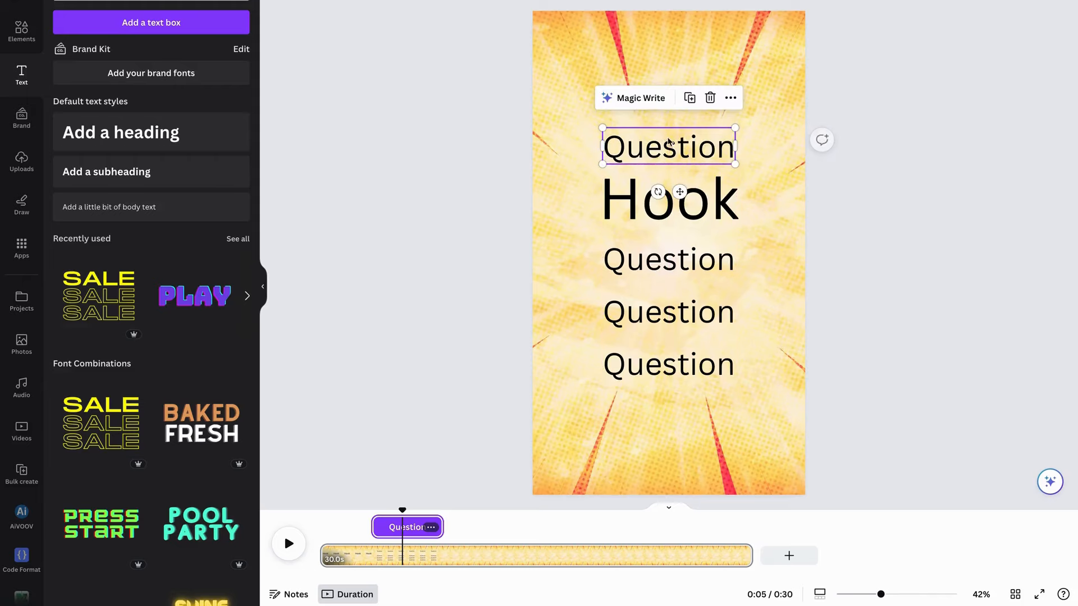
left_click(803, 225)
Replace the first two texts in the group with "option 1" and "option2".
left_click(719, 270)
double_click(719, 270)
type("A")
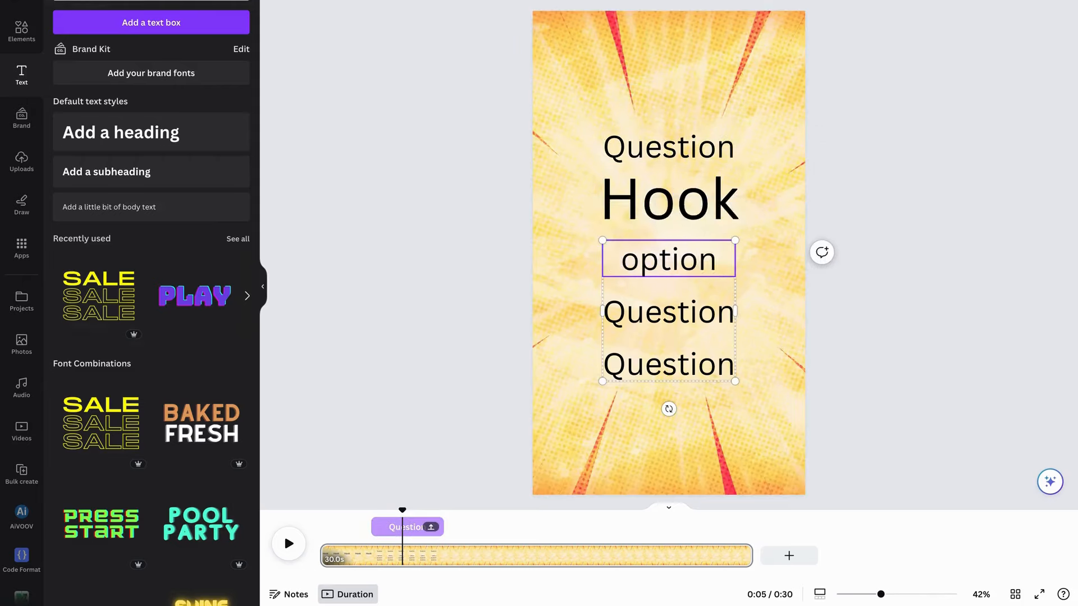
left_click(712, 323)
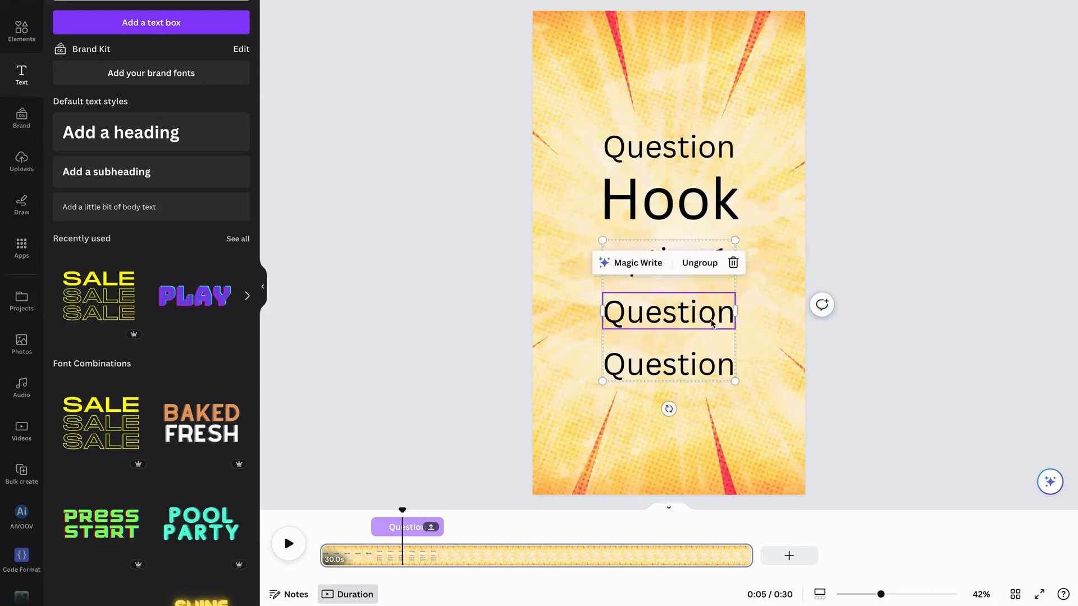
double_click(712, 324)
type("op")
Replace the third text in the group with "option 3" and correct the second one to "option 2".
left_click(701, 378)
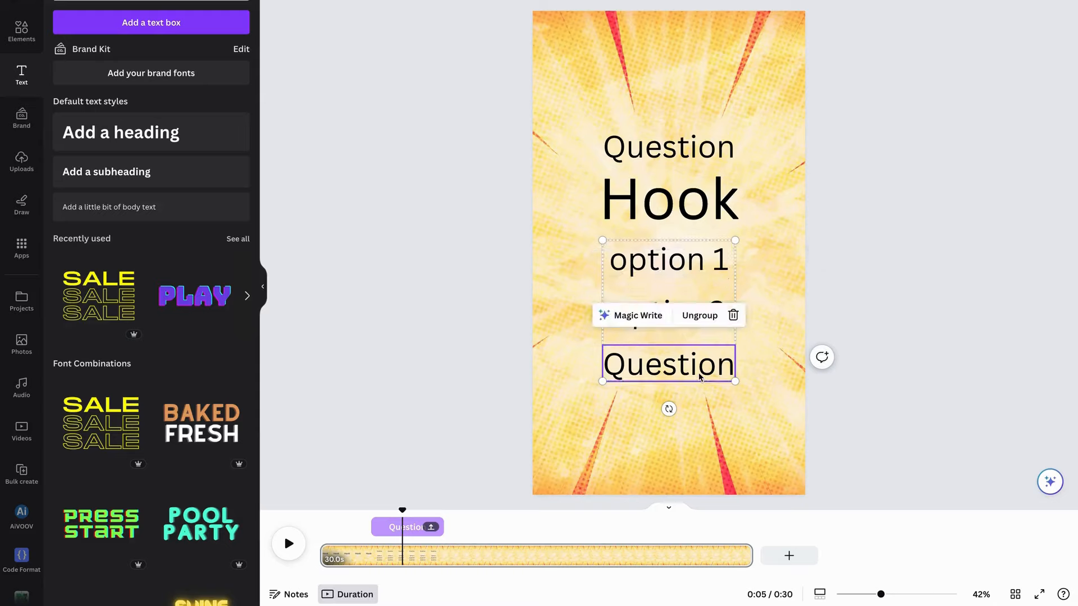
double_click(702, 375)
type("option3")
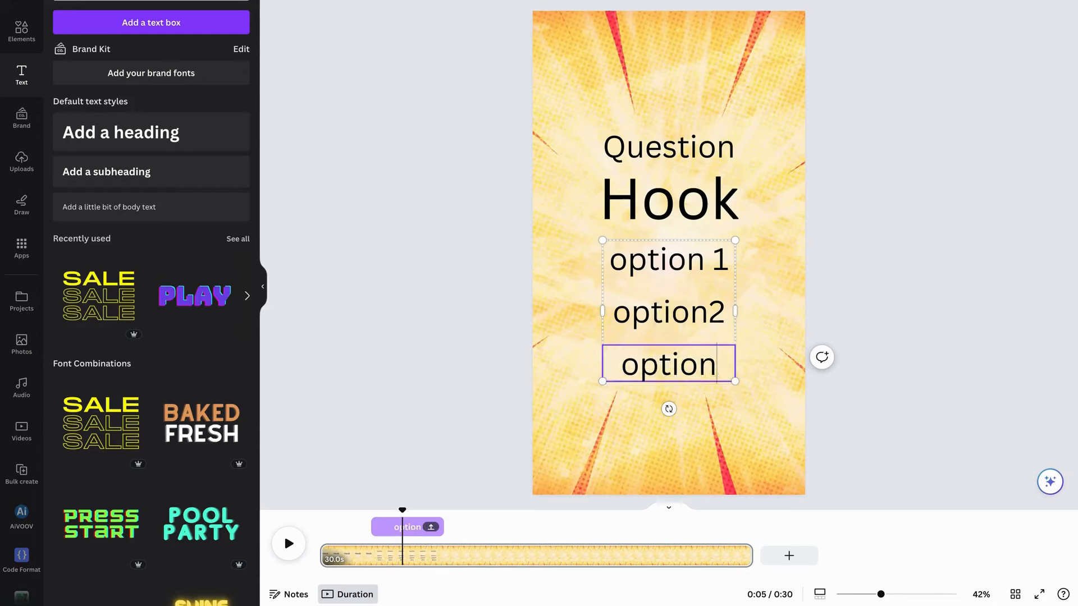
left_click(709, 366)
left_click(710, 322)
left_click(710, 322)
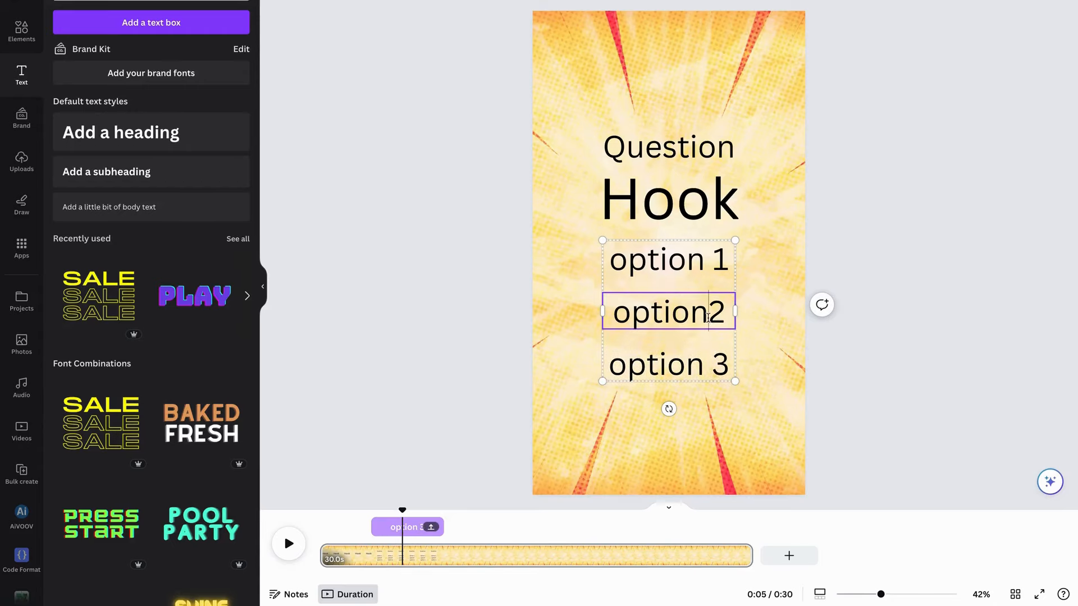
left_click(747, 277)
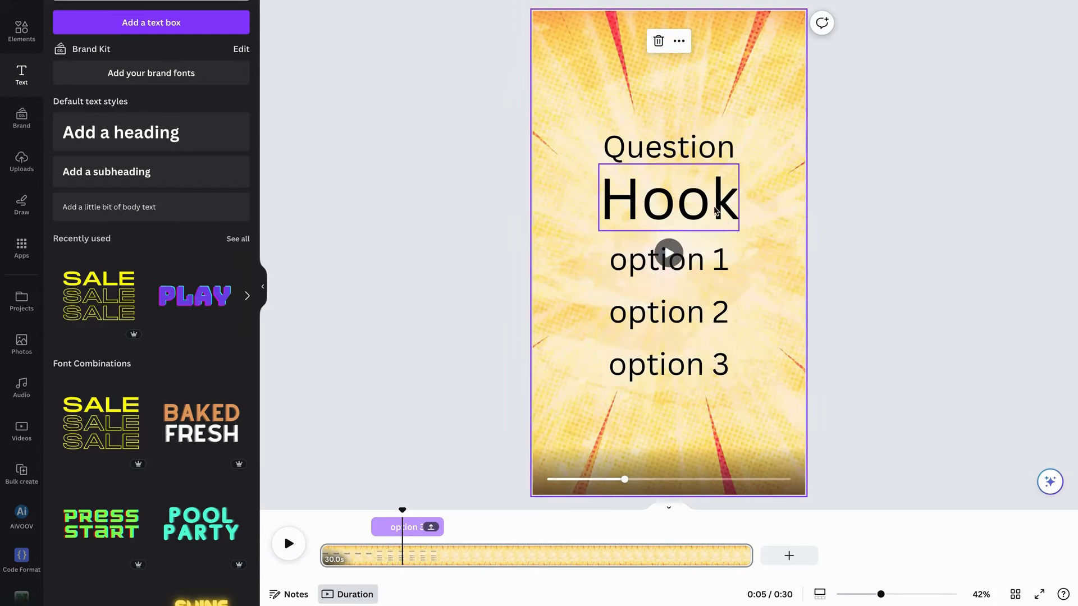
Play the video to check the question and options timing, stopping the playhead where the options disappear.
left_click(289, 544)
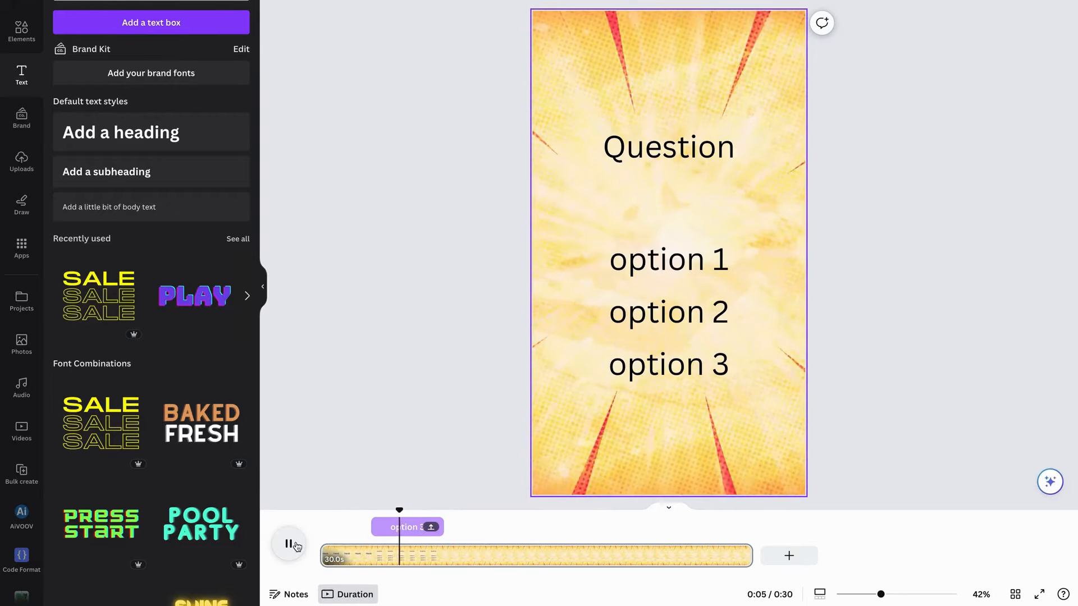
left_click(289, 544)
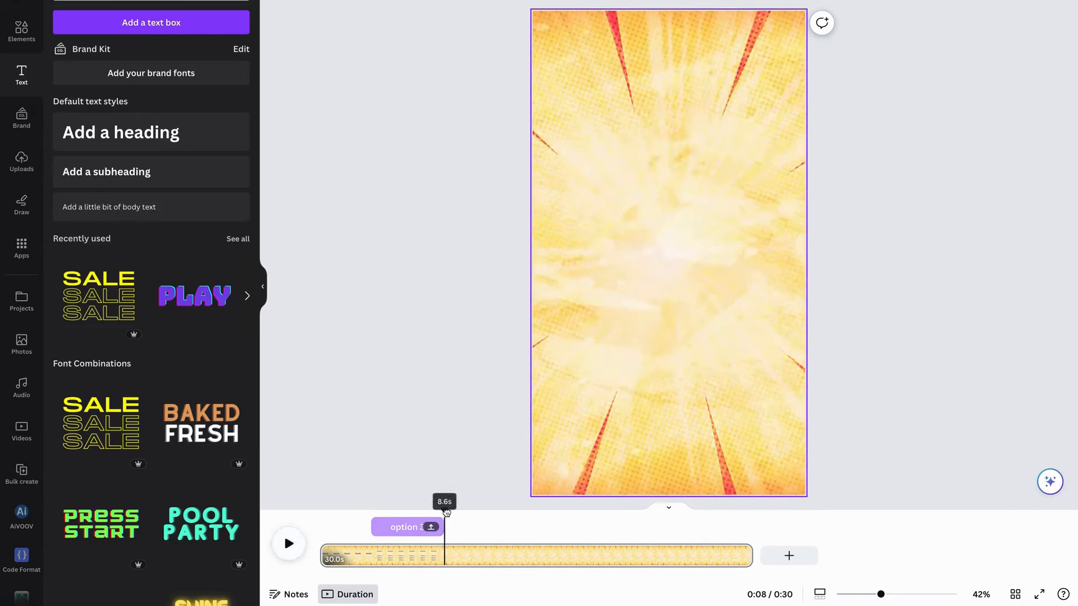
left_click_drag(447, 512, 444, 513)
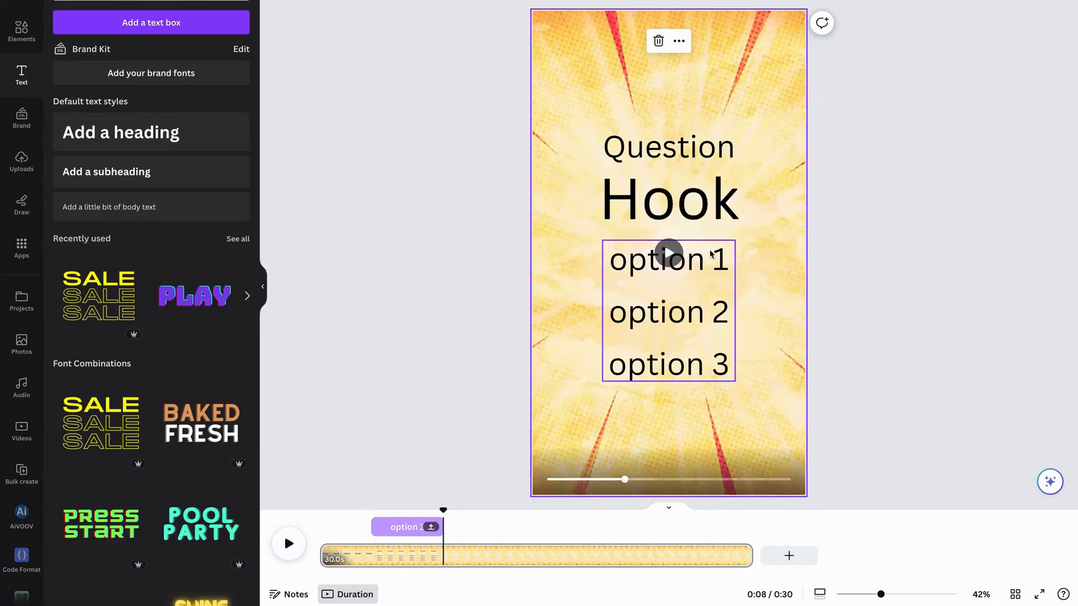
left_click(898, 342)
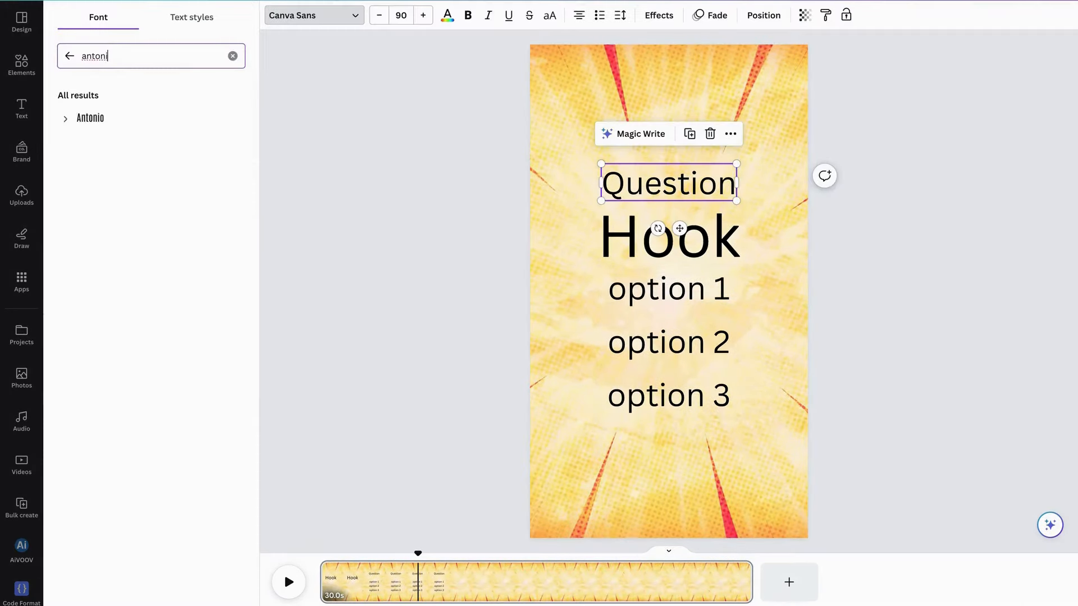
Change the font of the Question, Hook and three option texts to Antonio.
left_click(124, 119)
left_click(694, 238)
left_click(699, 290, "shift")
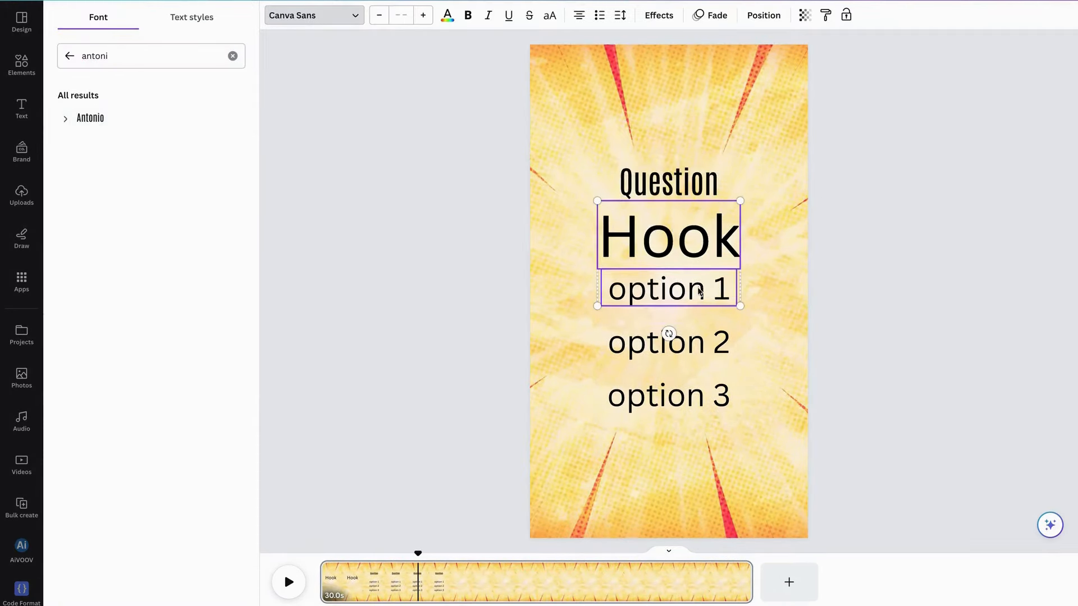
left_click(696, 343, "shift")
left_click(695, 396, "shift")
left_click(124, 118)
left_click(898, 300)
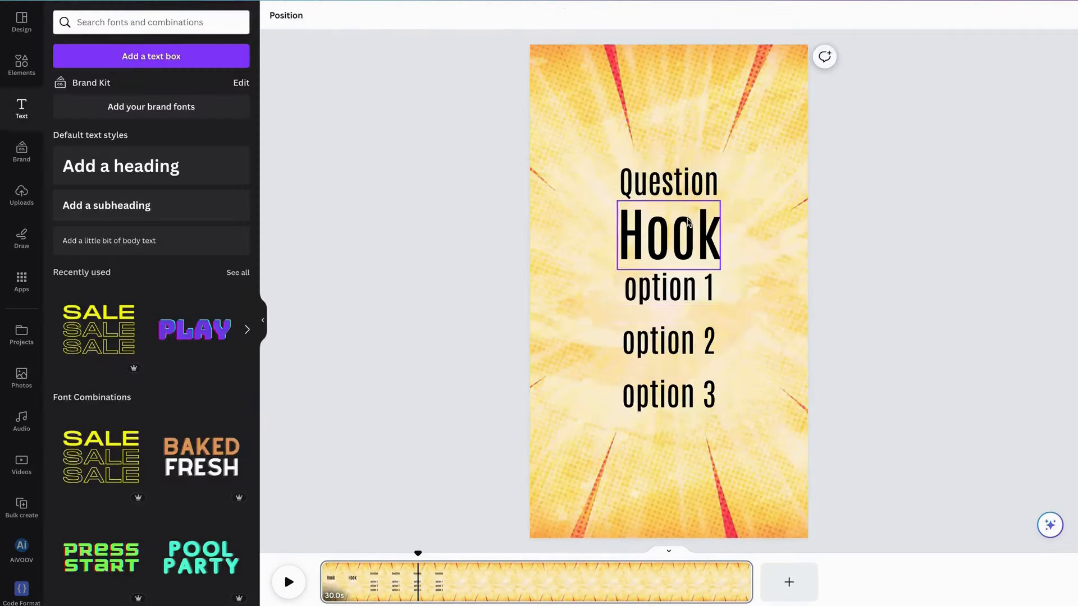
Open the layer list for the background video, play the design from the start, and show only overlapping layers.
left_click(688, 111)
left_click_drag(418, 554, 351, 577)
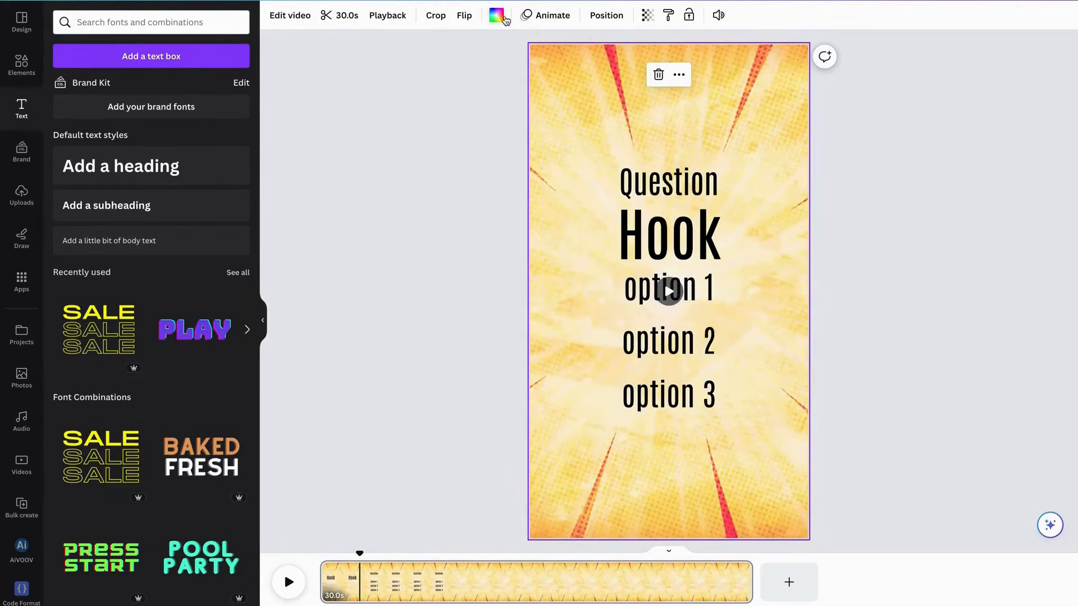
left_click(679, 74)
left_click(607, 16)
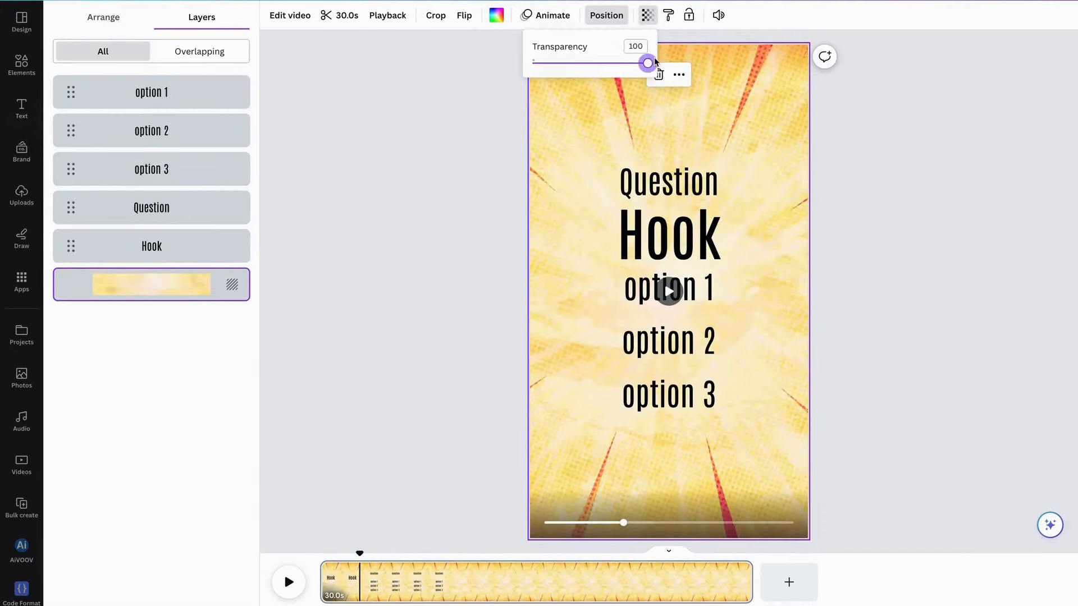
left_click_drag(361, 554, 322, 556)
left_click(288, 583)
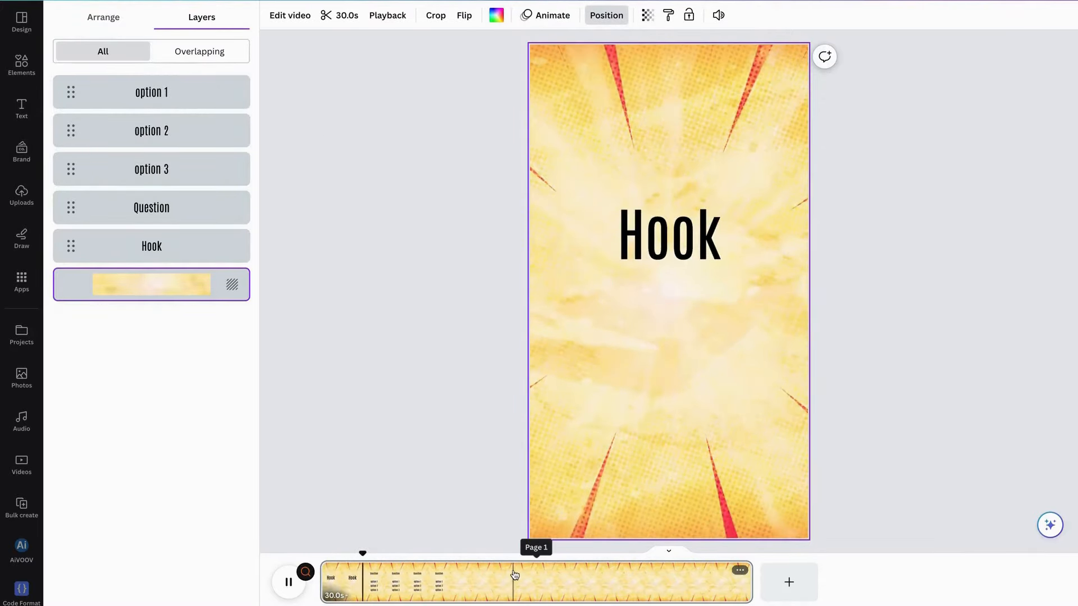
left_click(200, 52)
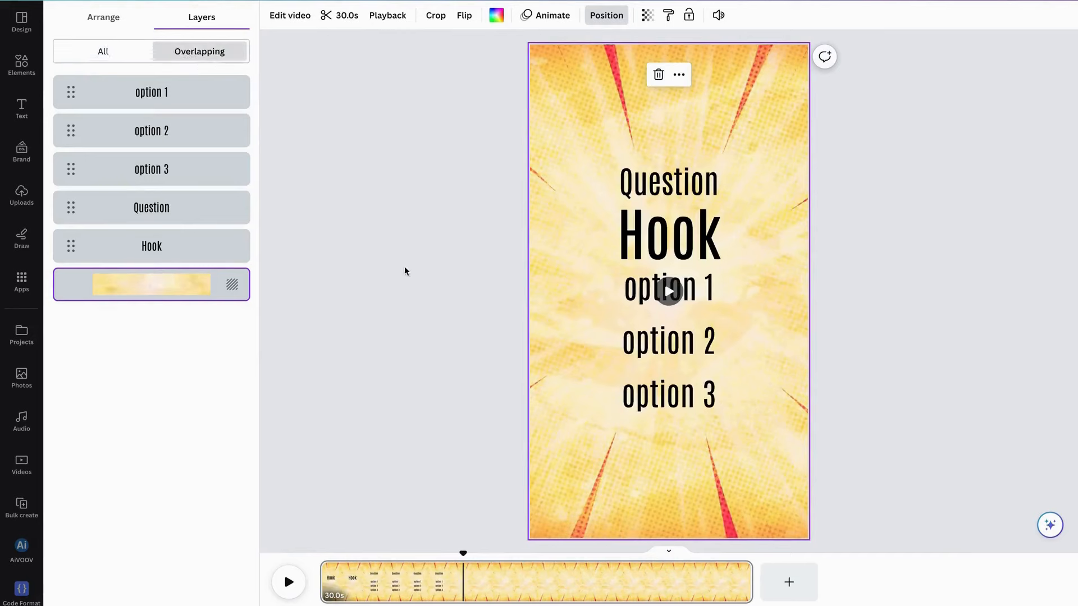
Rename the three option texts as "option 1-1", "option 1-2" and "option 1-3".
left_click(705, 396)
left_click(704, 342)
left_click(704, 342)
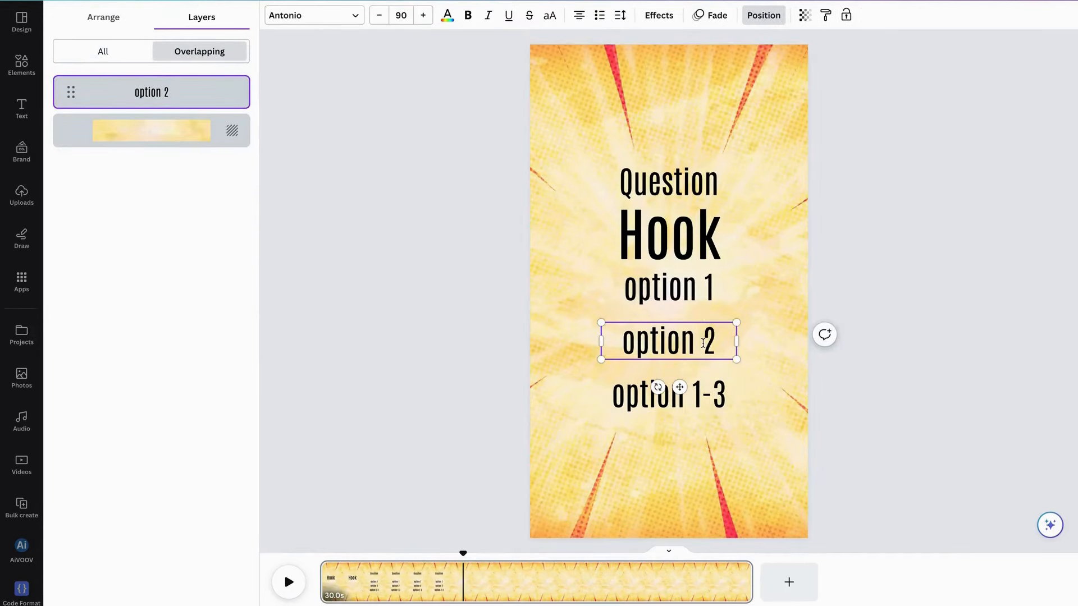
type("1-")
left_click(702, 290)
left_click(702, 291)
type("1-")
Change the Question text to "Question 1".
left_click(713, 178)
double_click(712, 178)
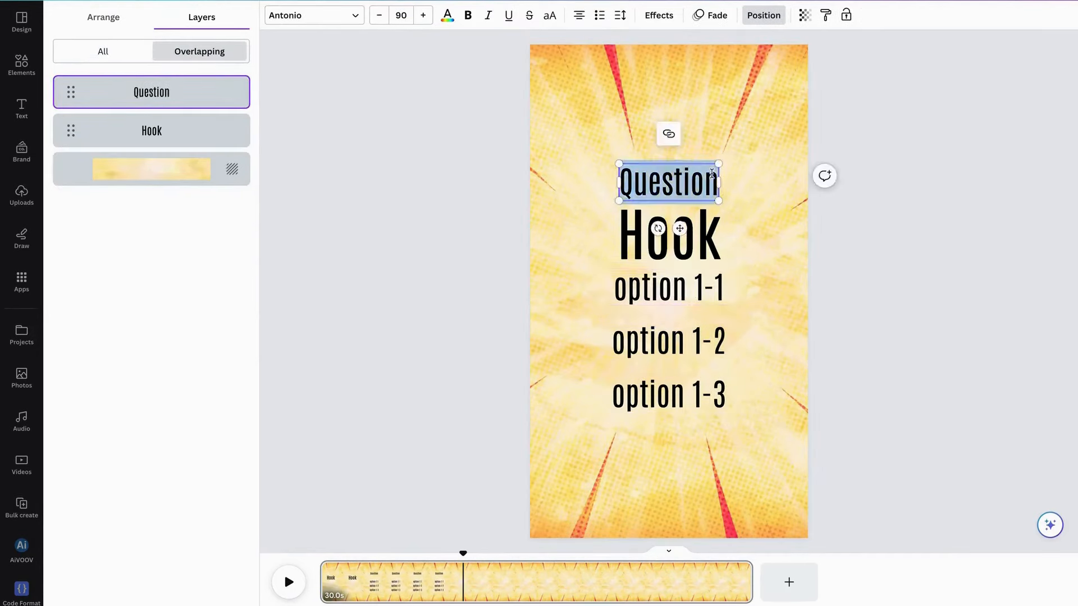
left_click(712, 177)
type("1")
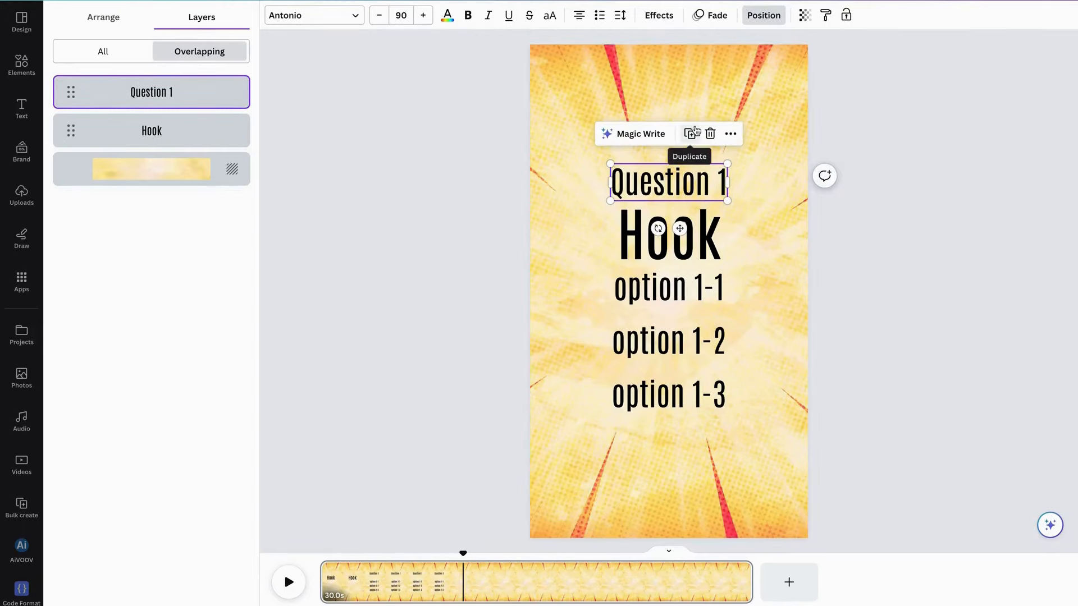
Duplicate the "Question 1" text together with its three option texts.
left_click(701, 290, "shift")
left_click(700, 342, "shift")
left_click(698, 393, "shift")
left_click(708, 135)
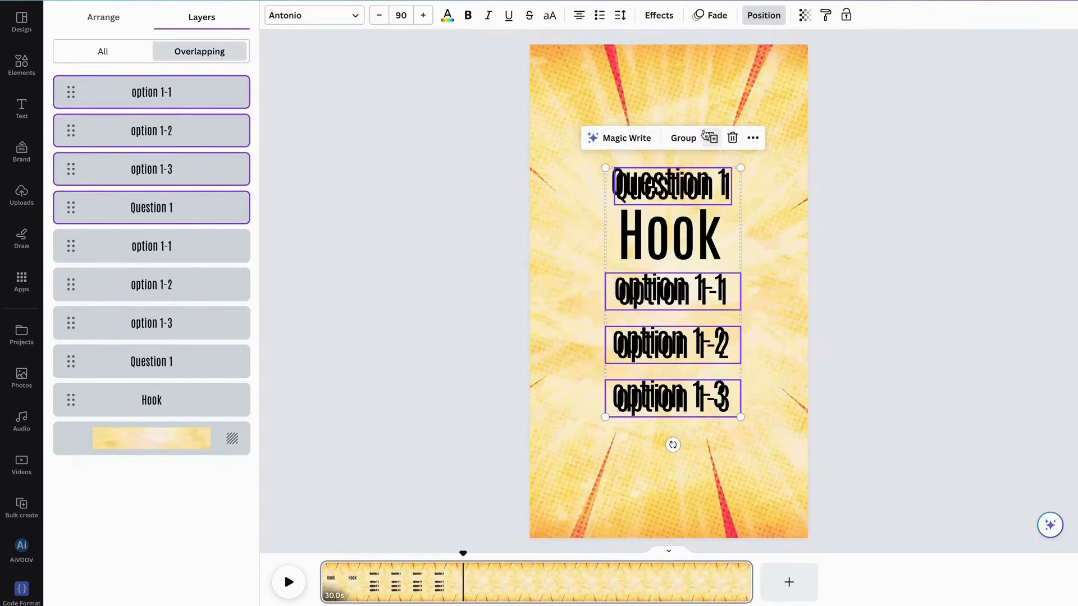
Show the timing of the duplicated question and option texts and move it to start after the first question set.
left_click(753, 137)
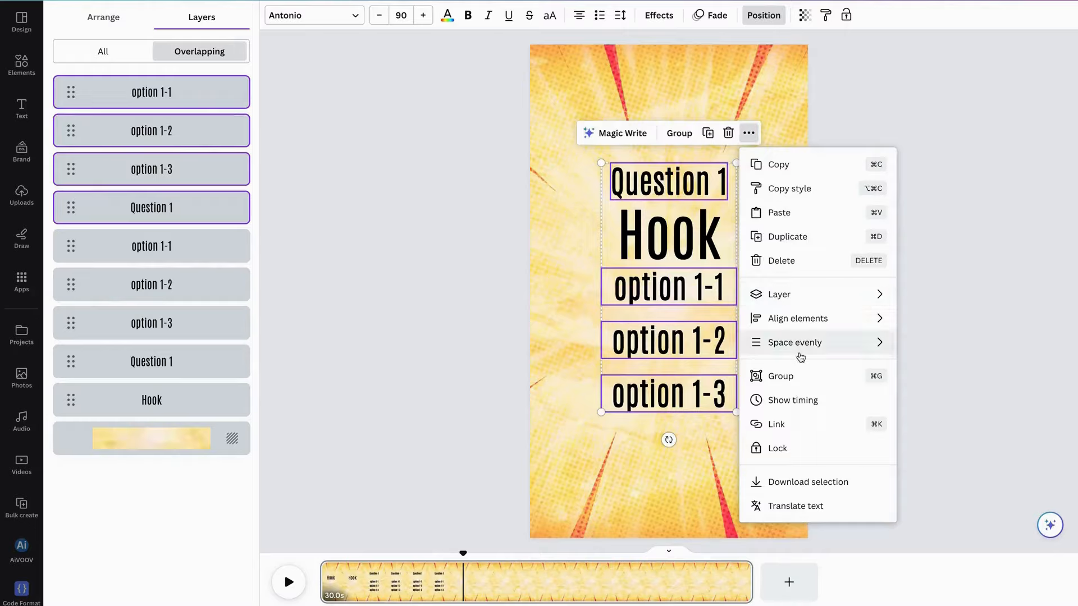
left_click(780, 400)
left_click_drag(420, 556, 486, 556)
key("space")
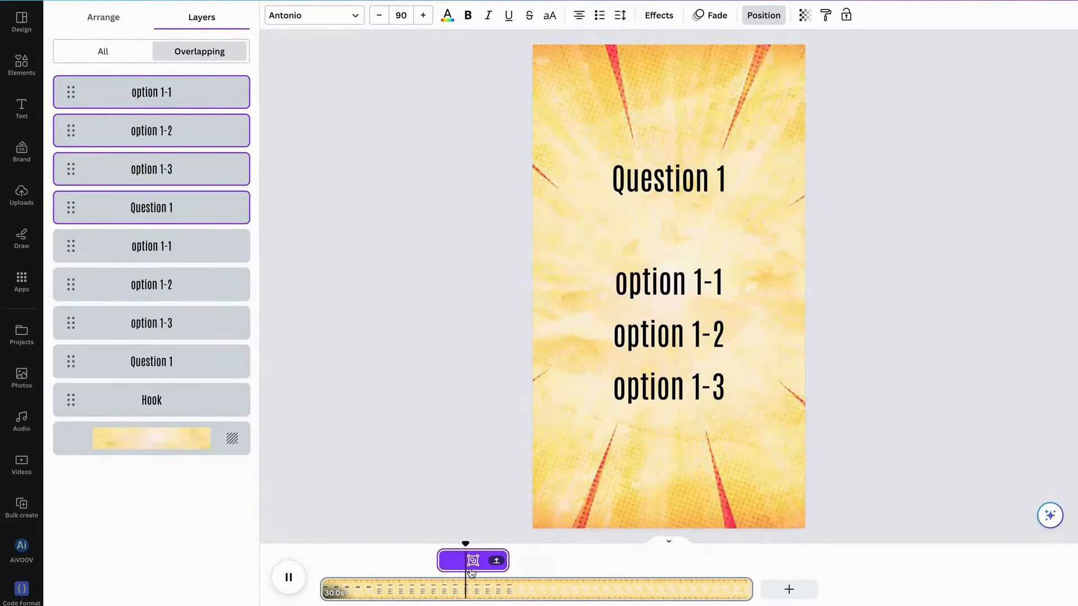
left_click_drag(449, 561, 461, 562)
Preview the first question set and shift the duplicated set's timing slightly further along, widening the gap between the two sets.
left_click(437, 582)
key("space")
key("space")
left_click(362, 582)
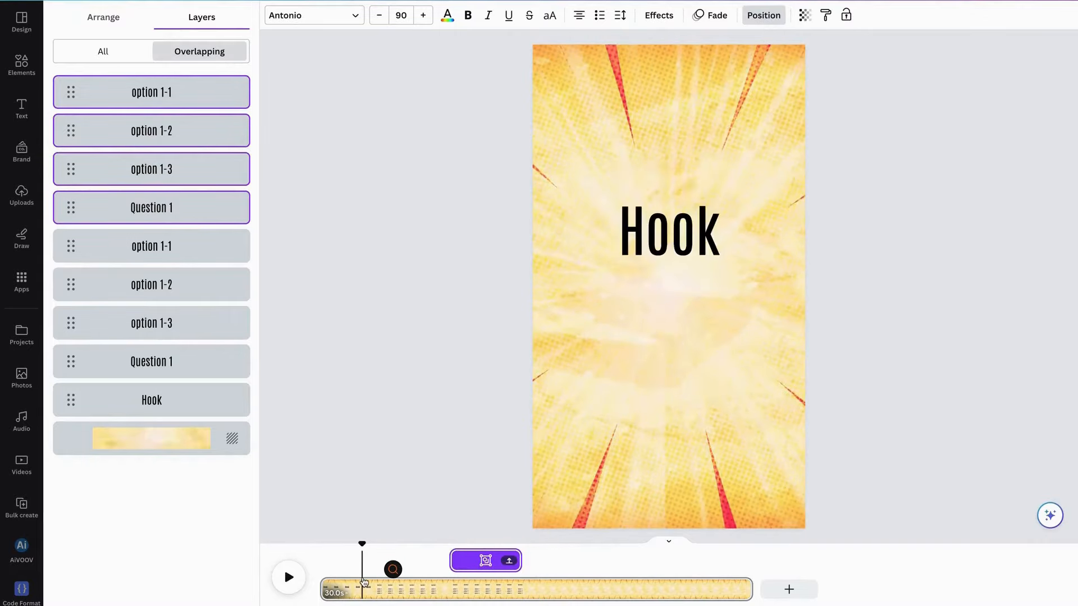
key("space")
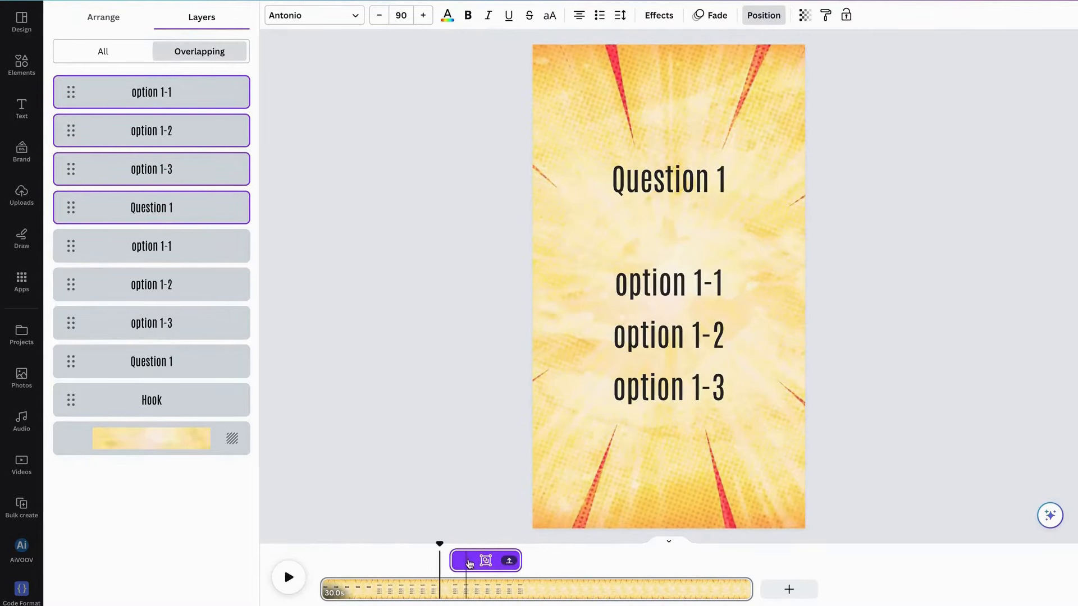
left_click(378, 589)
left_click_drag(489, 558, 496, 558)
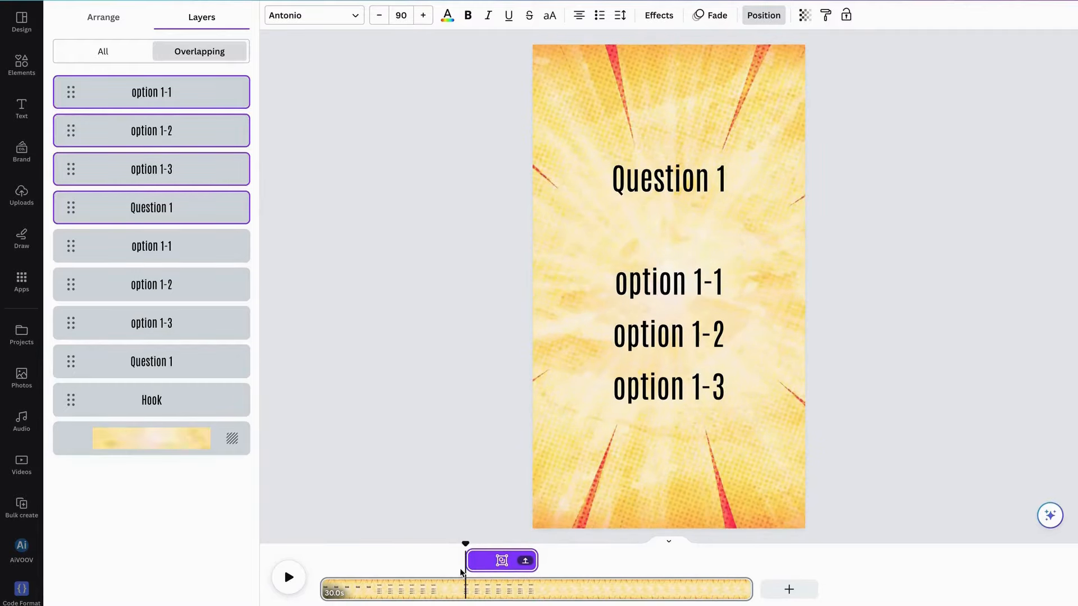
Play the first question set through to the gap before the second set and check the transition.
left_click(438, 590)
left_click(380, 591)
key("space")
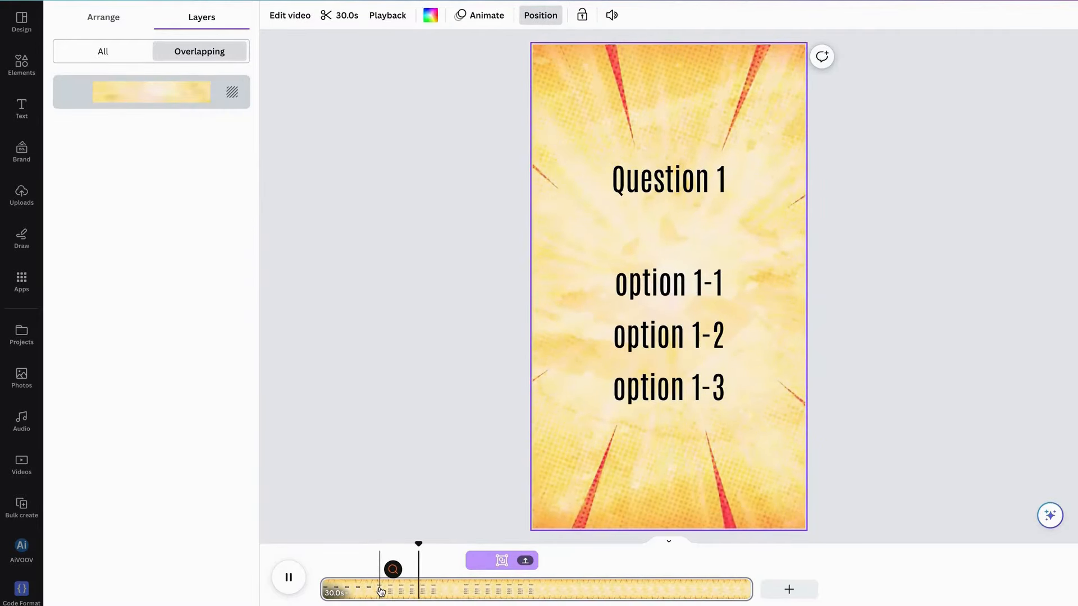
key("space")
left_click(522, 587)
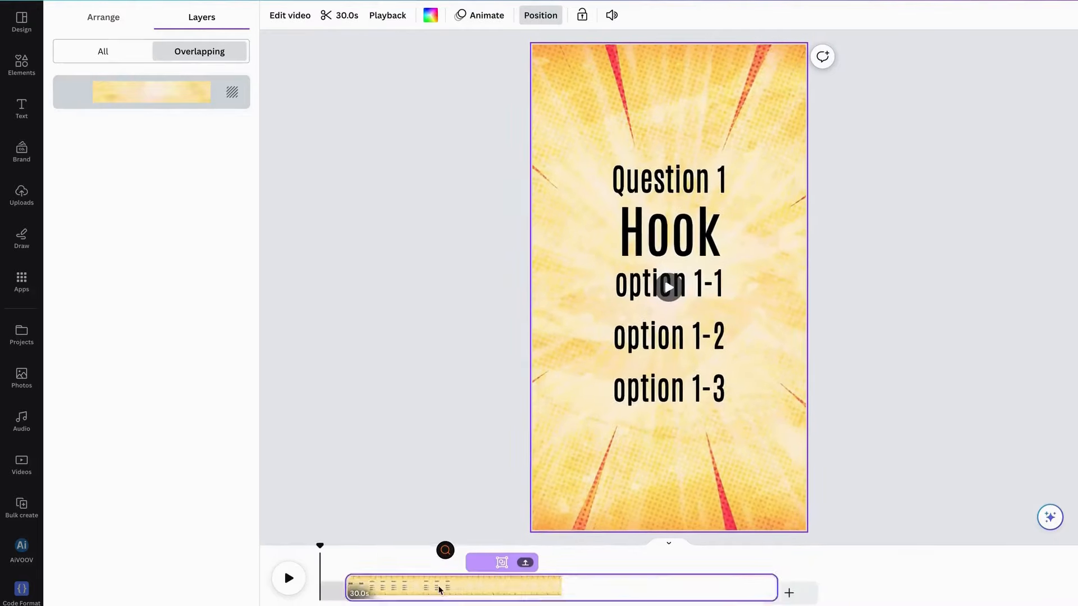
left_click(992, 279)
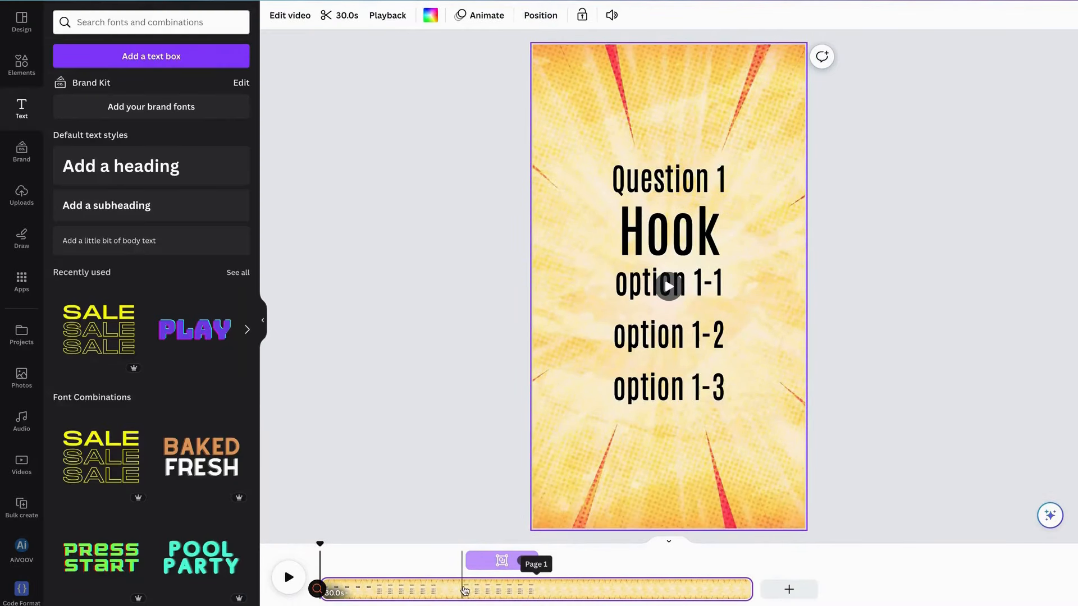
Change the duplicated option texts to "option2-1", "option 2-2" and "option 2-3".
left_click(715, 289)
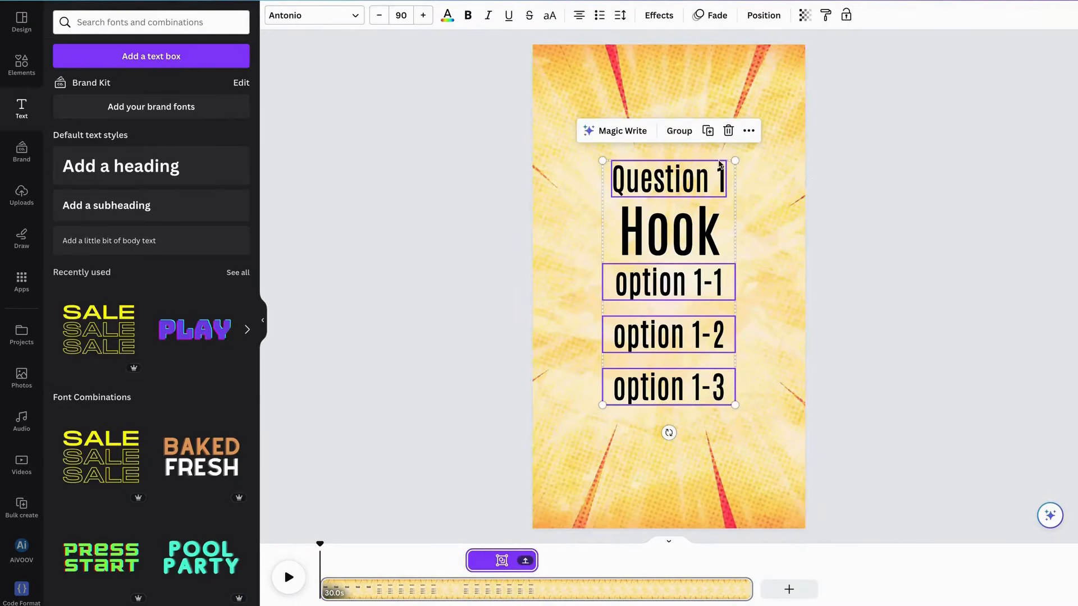
left_click(714, 289)
left_click(721, 287)
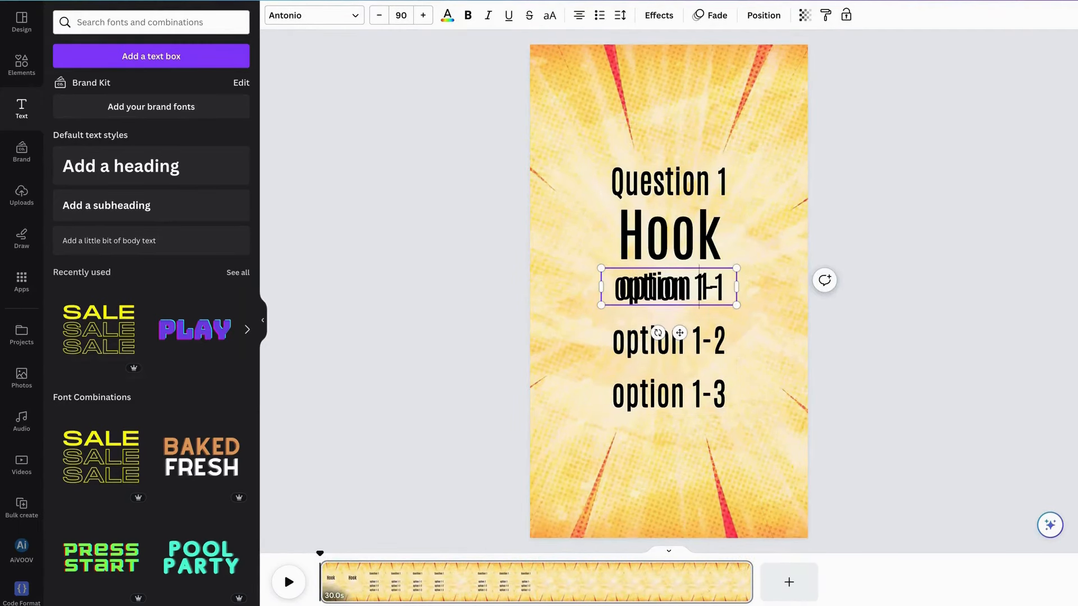
type("-1")
left_click(701, 340)
left_click(701, 340)
key("BackSpace")
type("2")
left_click(701, 394)
left_click(701, 394)
key("BackSpace")
type("2")
left_click(755, 359)
Change the duplicated question text to "Question 2".
left_click(727, 183)
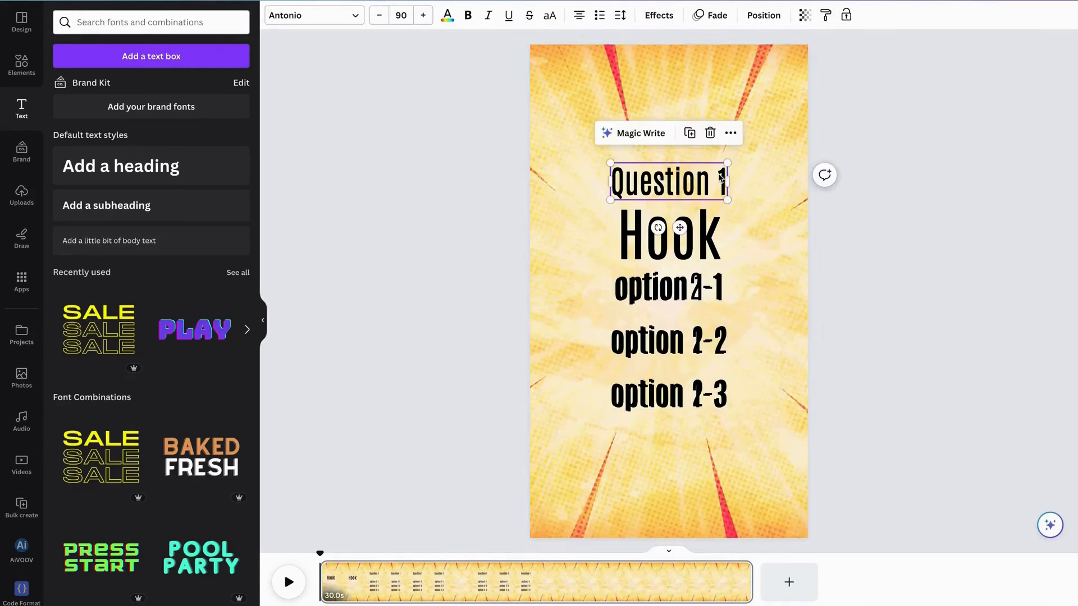
left_click(726, 183)
key("BackSpace")
type("2")
left_click(681, 100)
left_click(907, 187)
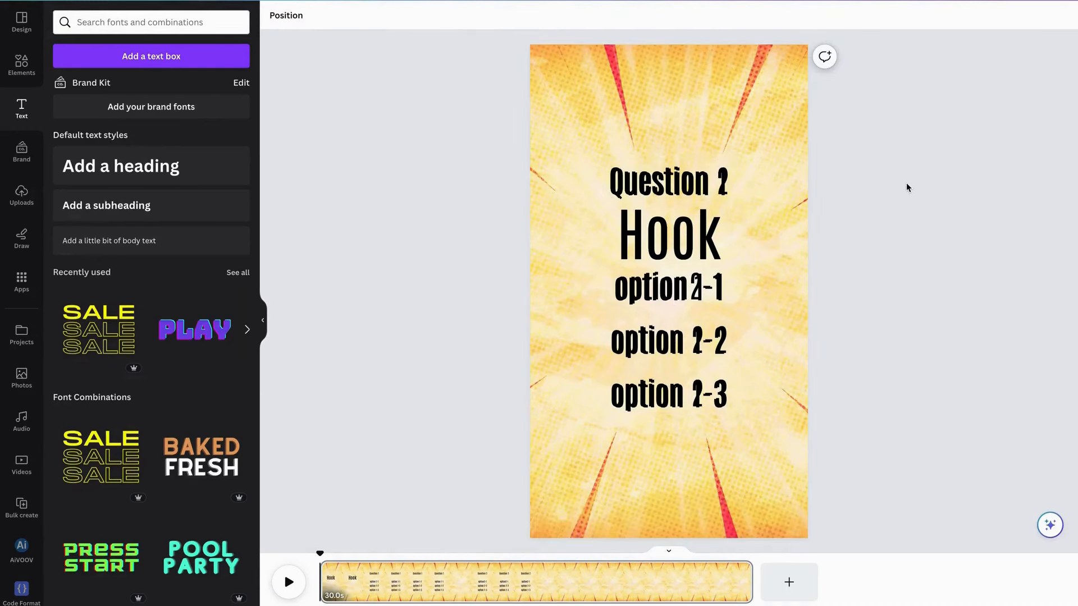
Duplicate the "Question 2" text with its three option texts and align the copies exactly over the originals.
key("ctrl+v")
left_click(667, 196)
left_click(668, 191)
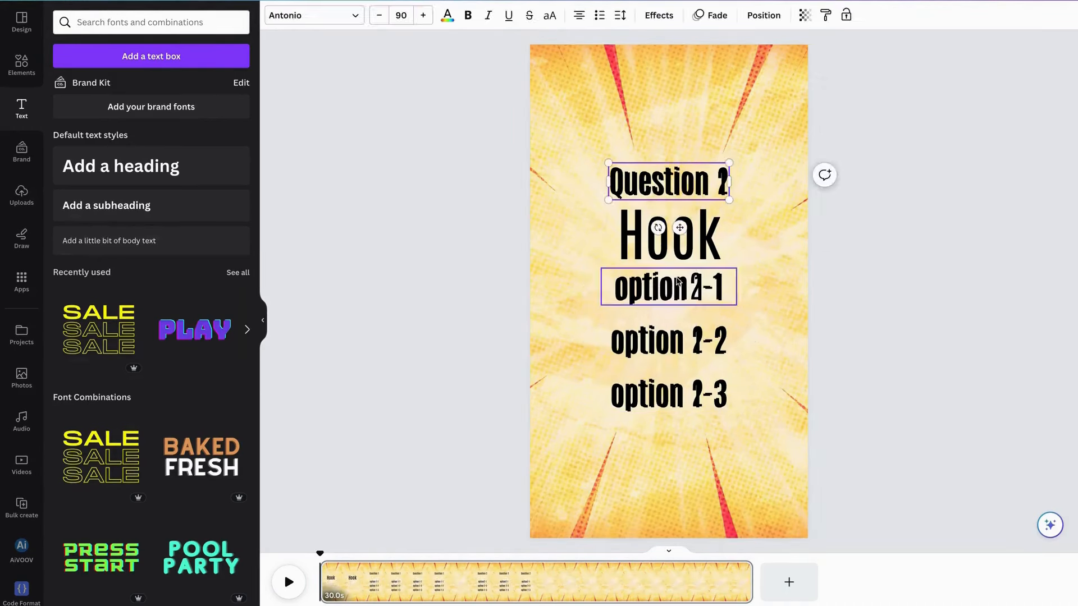
left_click(709, 135)
left_click_drag(737, 242, 732, 237)
Change the newly duplicated question to "Question 3" and its first option to "option3-1".
left_click(771, 200)
left_click(721, 184)
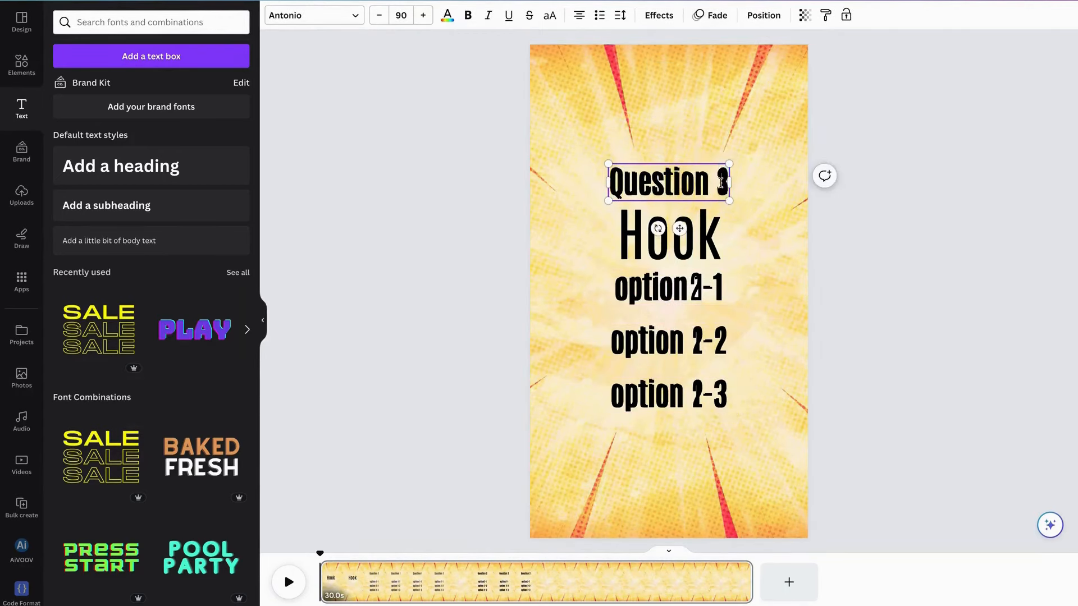
double_click(702, 286)
left_click(702, 286)
key("BackSpace")
type("3")
Change the remaining two duplicated options to "option 3-2" and "option 3-3".
double_click(702, 340)
left_click(703, 341)
key("BackSpace")
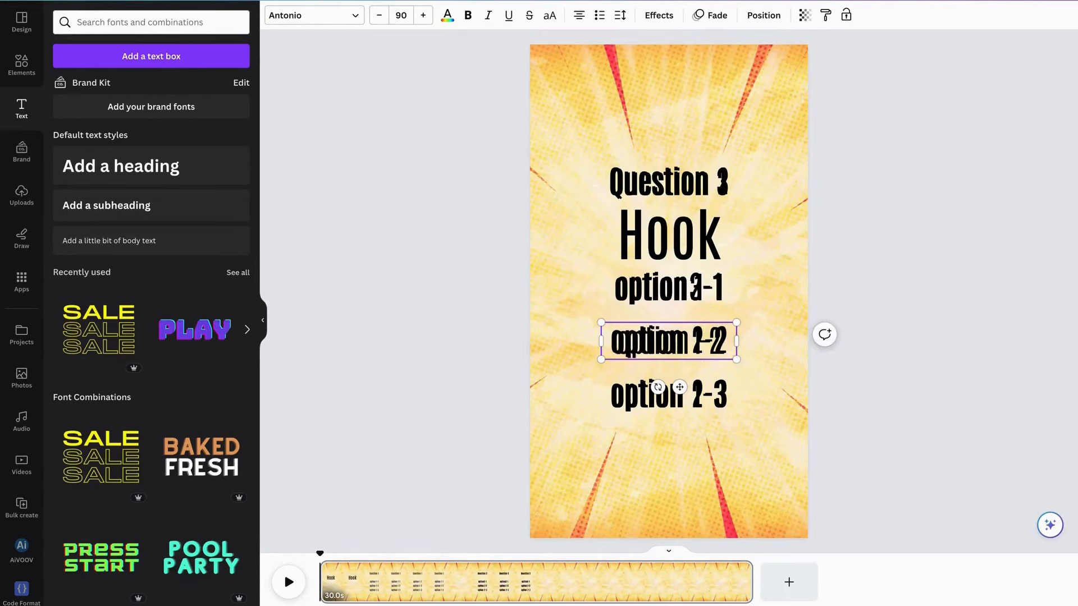
type("3")
left_click(703, 394)
left_click(703, 395)
key("BackSpace")
type("3")
left_click(772, 227)
Show the timing of the "Question 3" text and its three options together and move it after the second question set, leaving a gap.
left_click(721, 184)
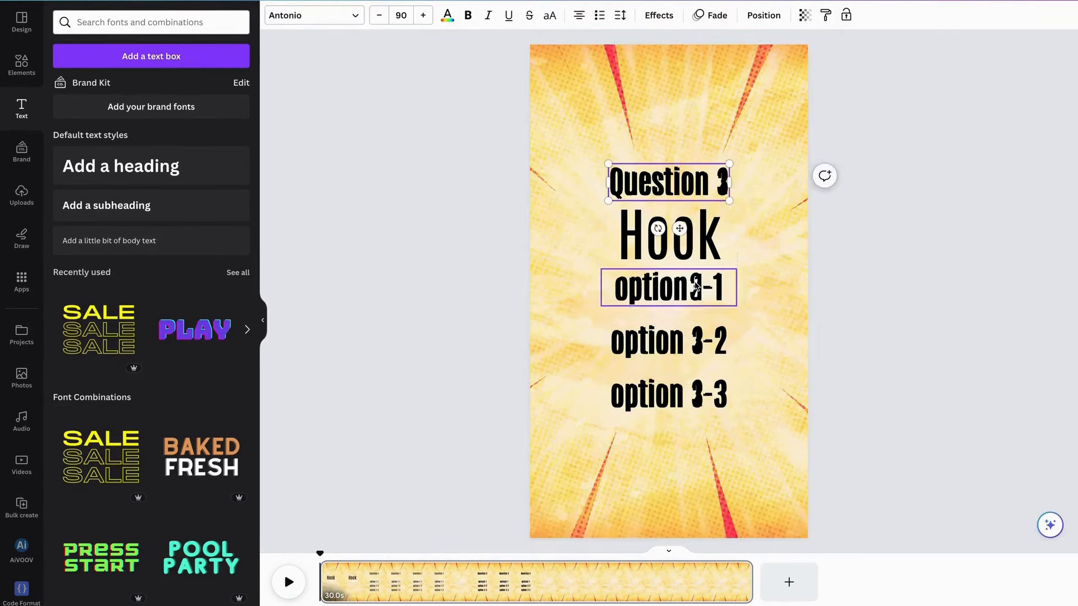
left_click(696, 287, "shift")
left_click(698, 341, "shift")
left_click(698, 395, "shift")
left_click(749, 133)
left_click(793, 401)
left_click_drag(502, 561, 595, 569)
Play the design from the start and place the playhead at the end of the first question set.
left_click(323, 569)
key("space")
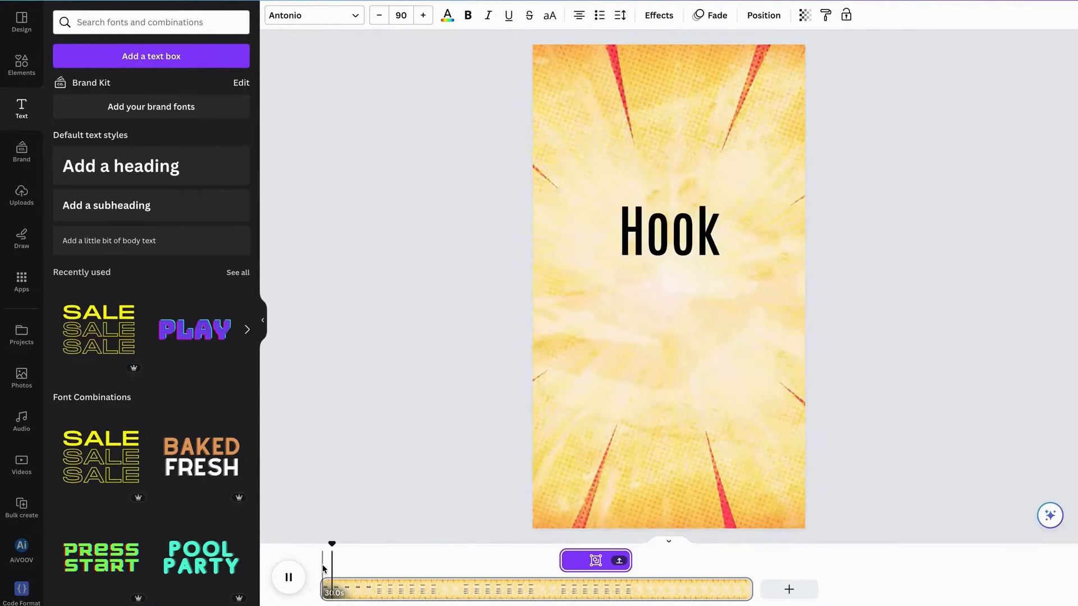
left_click(437, 593)
key("space")
key("space")
left_click(460, 550)
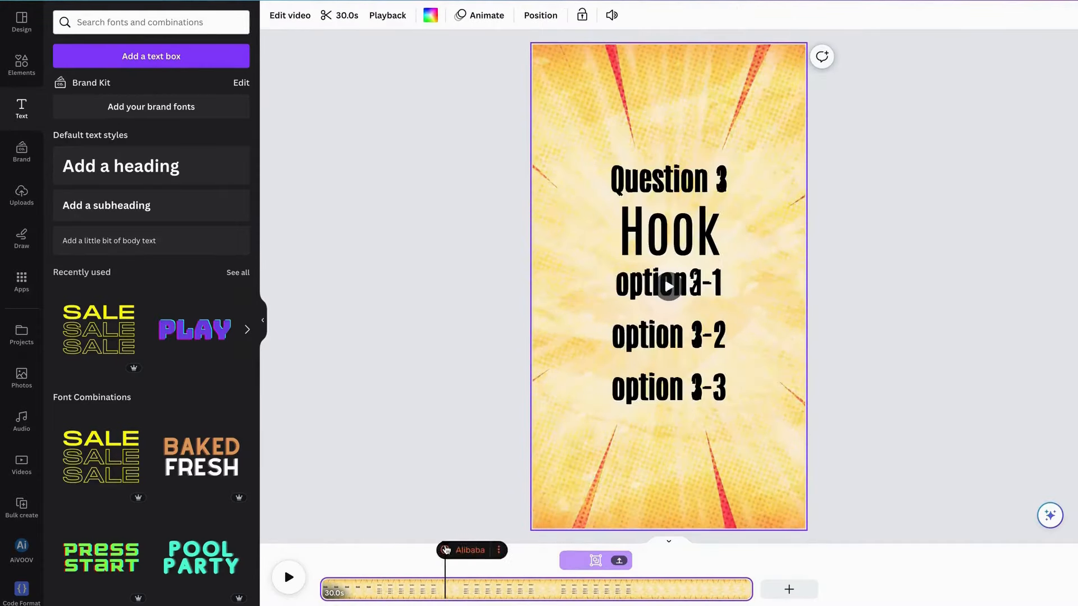
left_click(647, 95)
left_click_drag(445, 544, 444, 544)
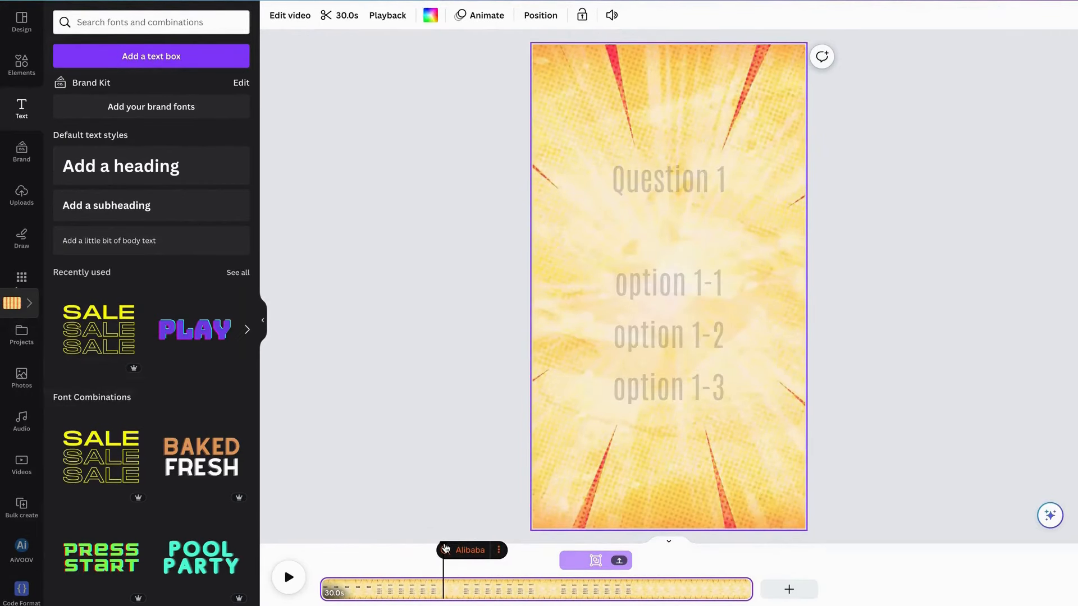
Duplicate the "Question 3" text, place the copy at the centre of the page and change it to "ANSWER1".
left_click(673, 181)
left_click_drag(685, 196, 683, 320)
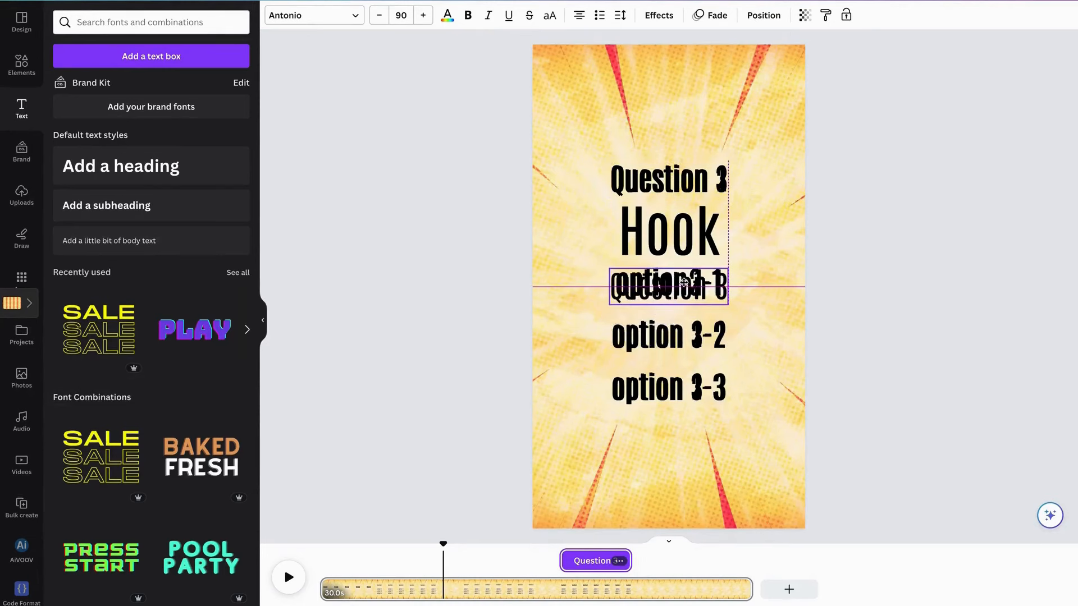
left_click_drag(684, 284, 684, 283)
double_click(684, 283)
type("A")
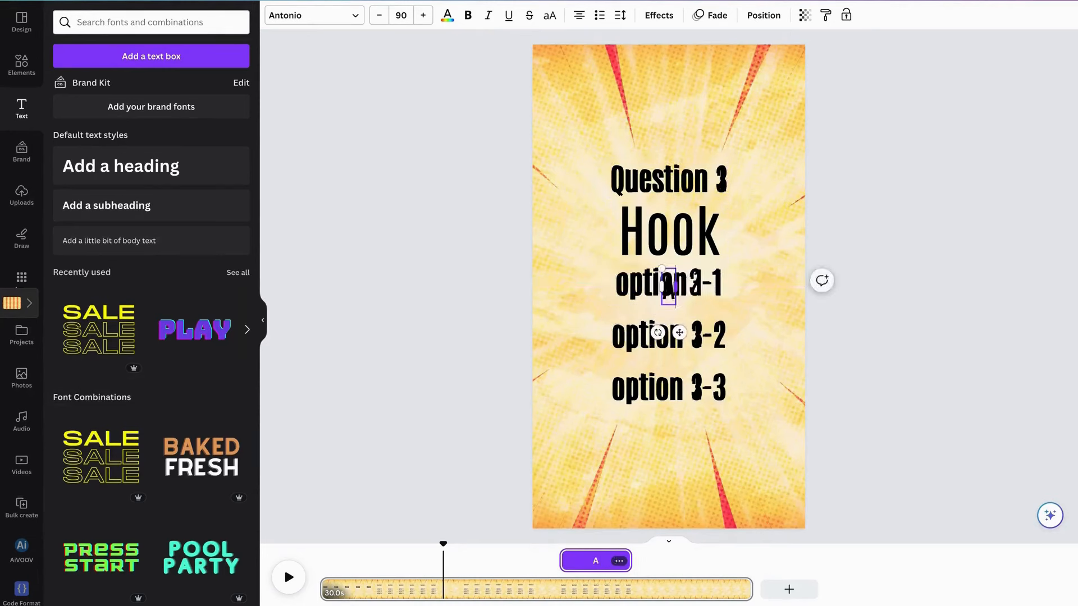
type("NSWER1")
Shorten the timing of the "ANSWER1" text and fit it into the gap after the first question set.
left_click_drag(601, 561, 463, 564)
key("super+v")
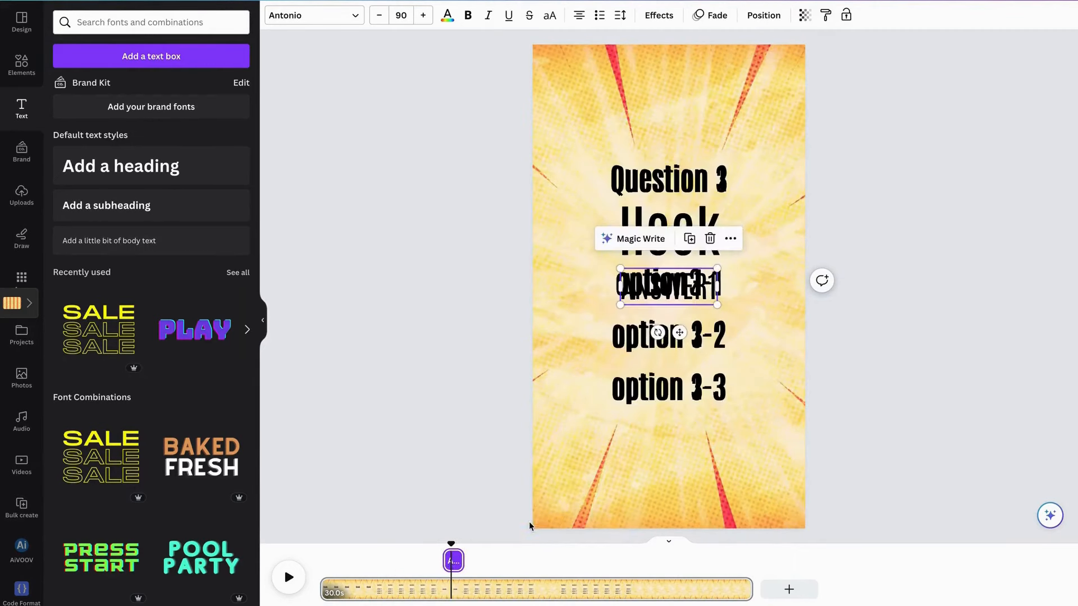
left_click(391, 486)
Duplicate the "ANSWER1" text in place and move the copy's timing to the end of the second question set.
left_click(679, 288)
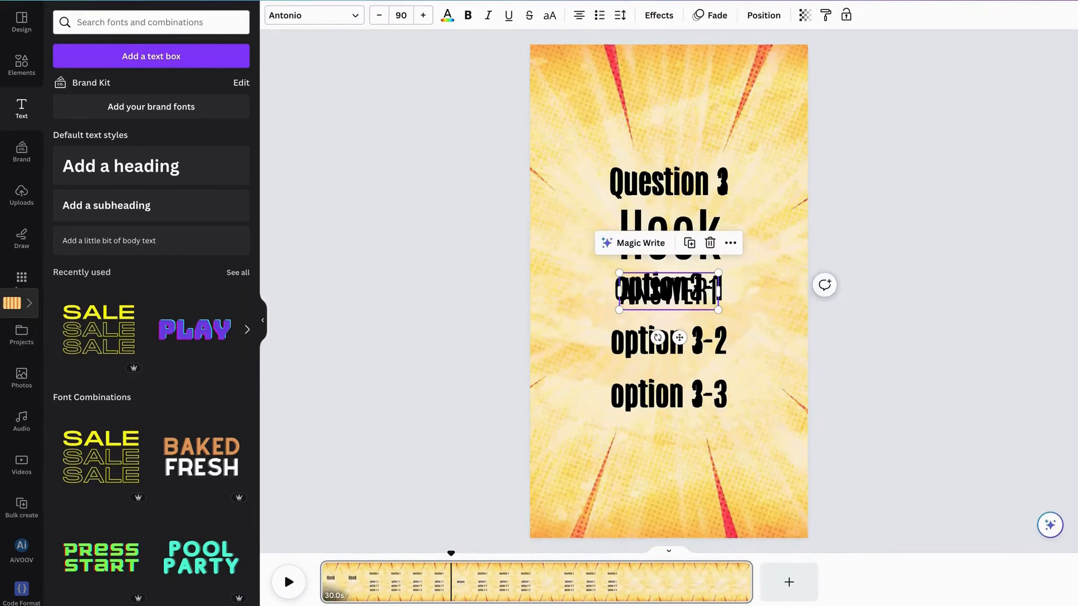
left_click_drag(697, 301, 698, 302)
right_click(717, 289)
left_click(796, 241)
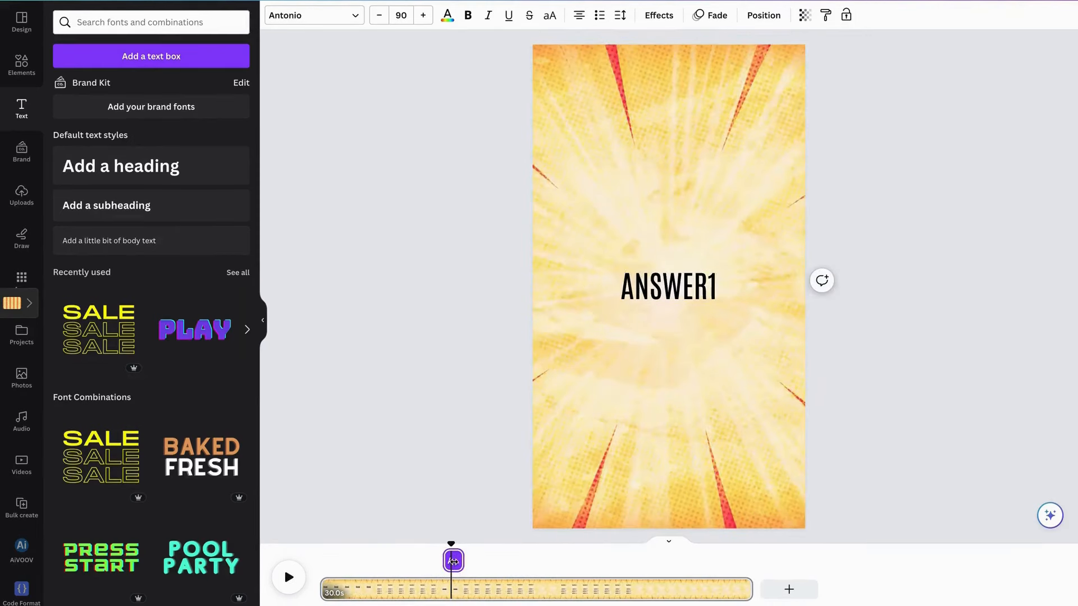
left_click(453, 561)
left_click_drag(453, 562, 542, 561)
Preview the end of the second question set and shift the duplicated answer's timing slightly further into the following gap.
left_click(495, 588)
key("space")
left_click(495, 589)
key("space")
left_click(633, 594)
left_click(535, 595)
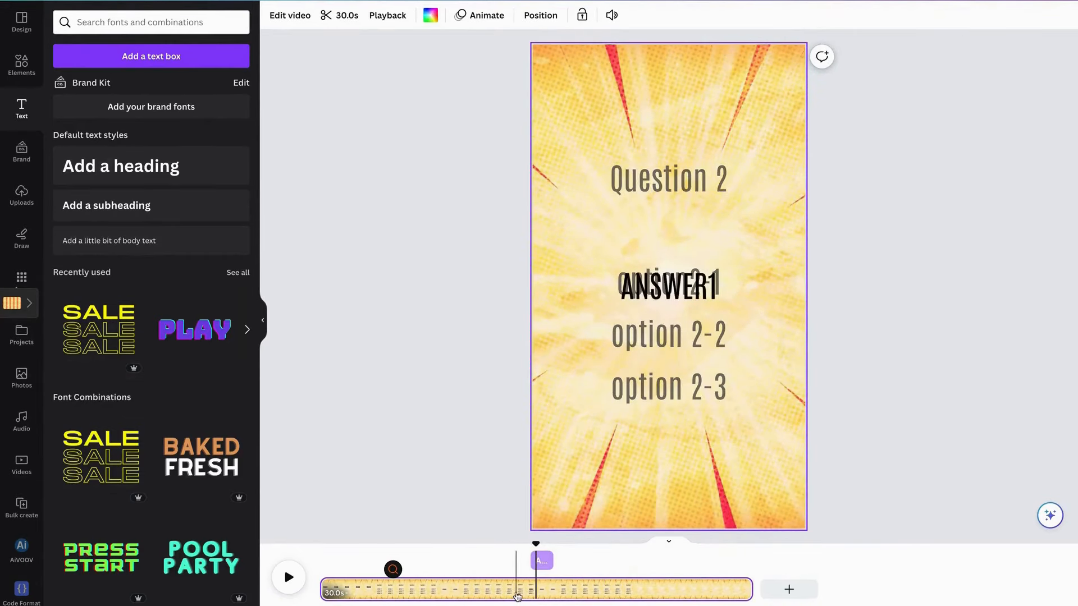
left_click(546, 562)
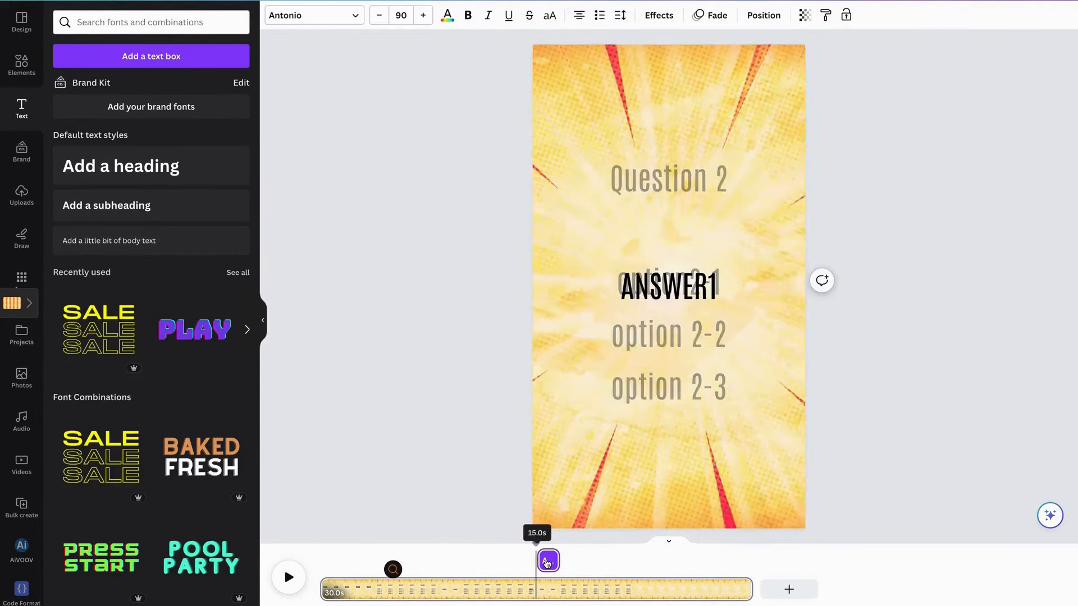
left_click(288, 577)
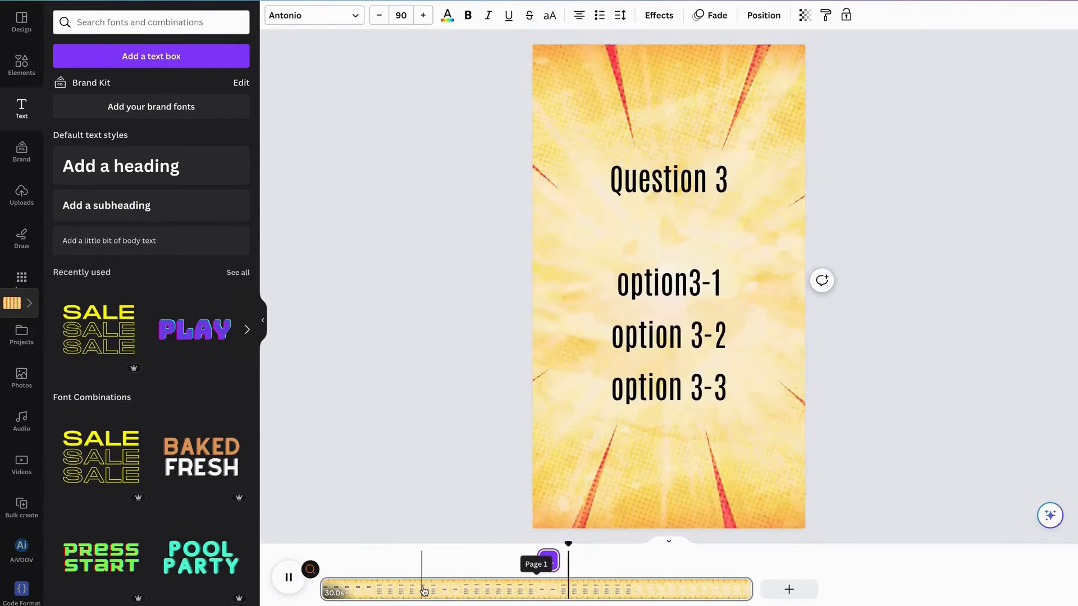
Change the duplicated answer text after the second question set to "ANSWER2".
left_click(547, 562)
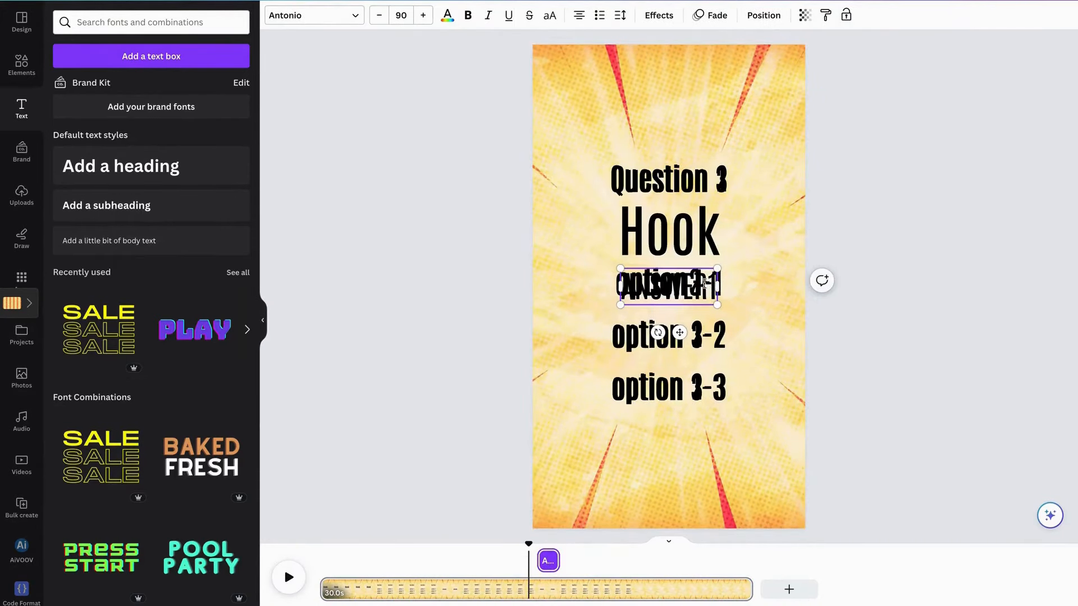
left_click(715, 286)
key("BackSpace")
type("2")
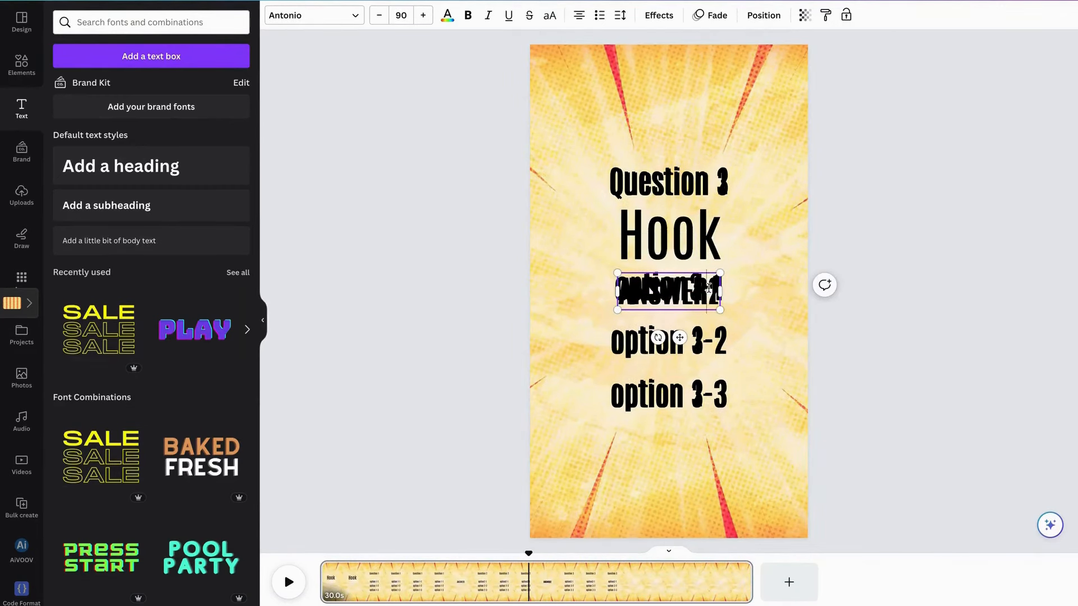
left_click(758, 315)
Duplicate the "ANSWER2" text as "ANSWER3" and move its timing after the third question set.
left_click(696, 292)
left_click(729, 242)
left_click(767, 242)
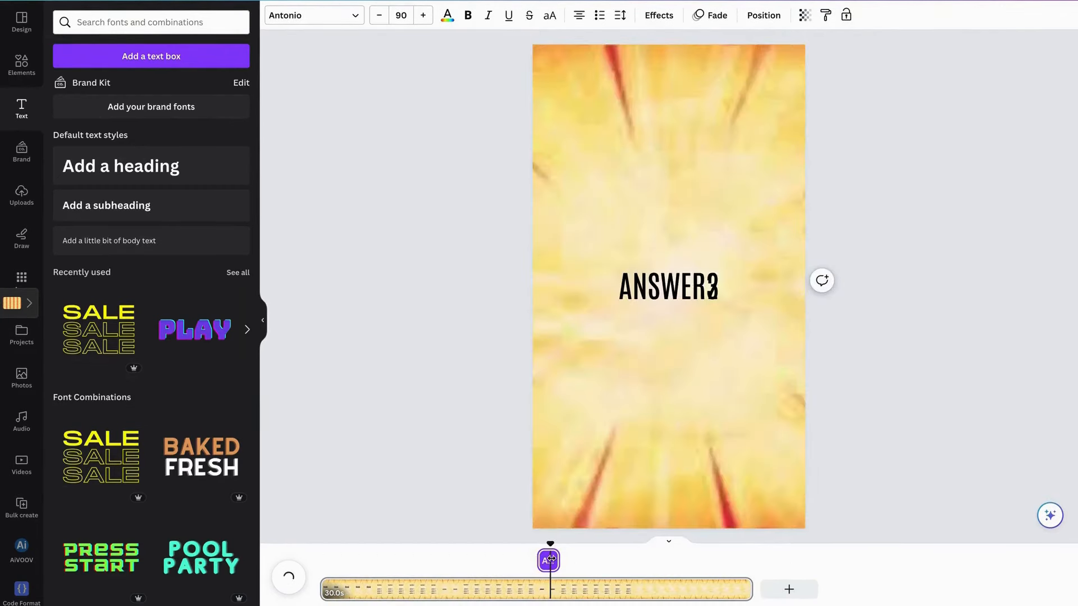
left_click_drag(548, 561, 644, 562)
Show the timing of the "Question 3" text and extend it to the end of the "ANSWER3" text.
left_click(457, 592)
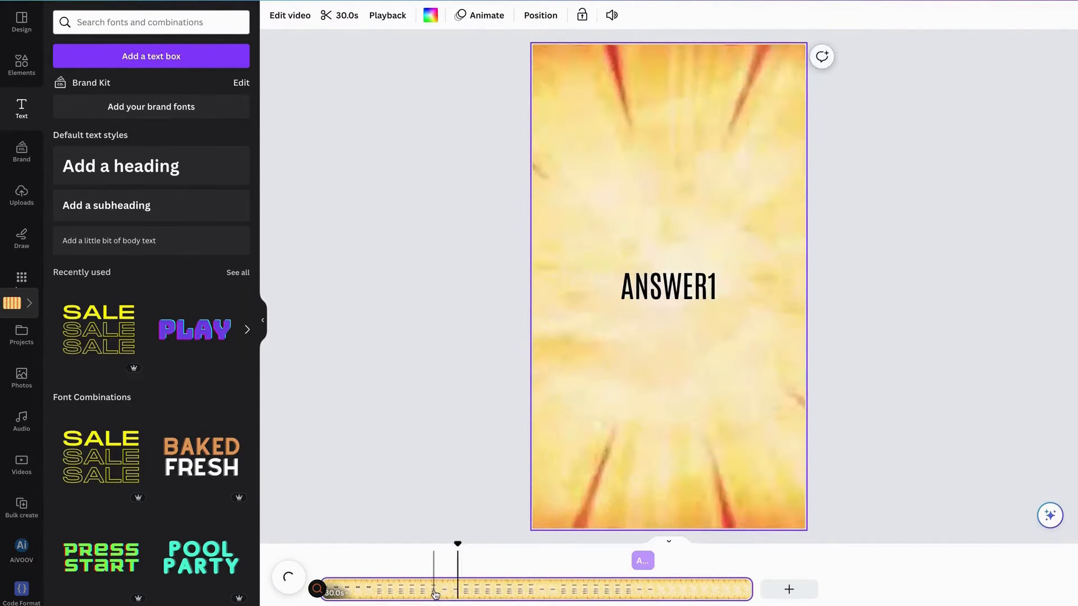
left_click(433, 593)
left_click(696, 181)
left_click(730, 132)
left_click(760, 349)
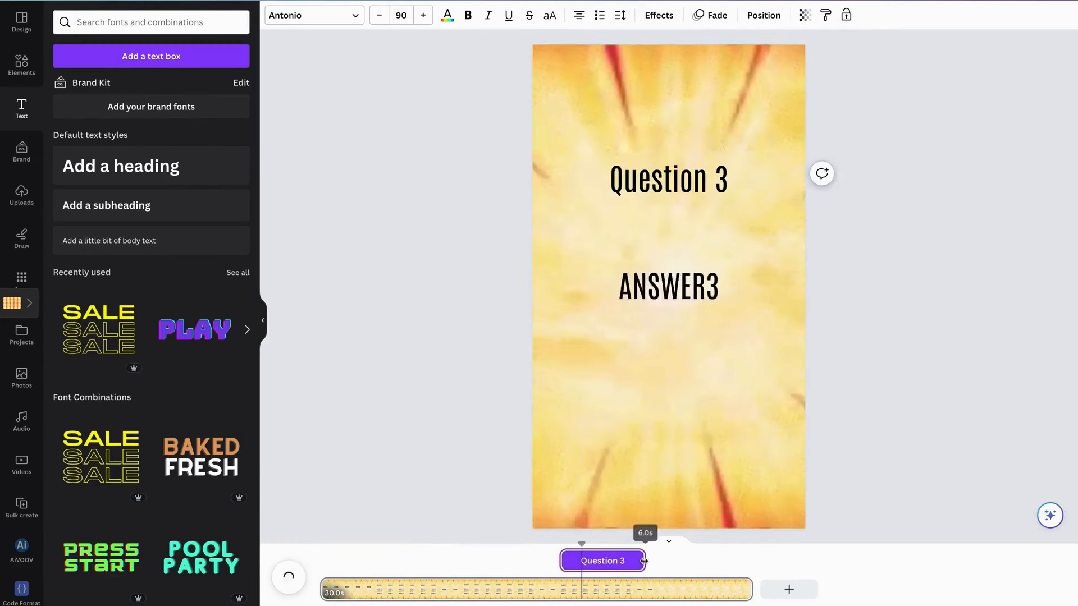
left_click_drag(638, 562, 649, 563)
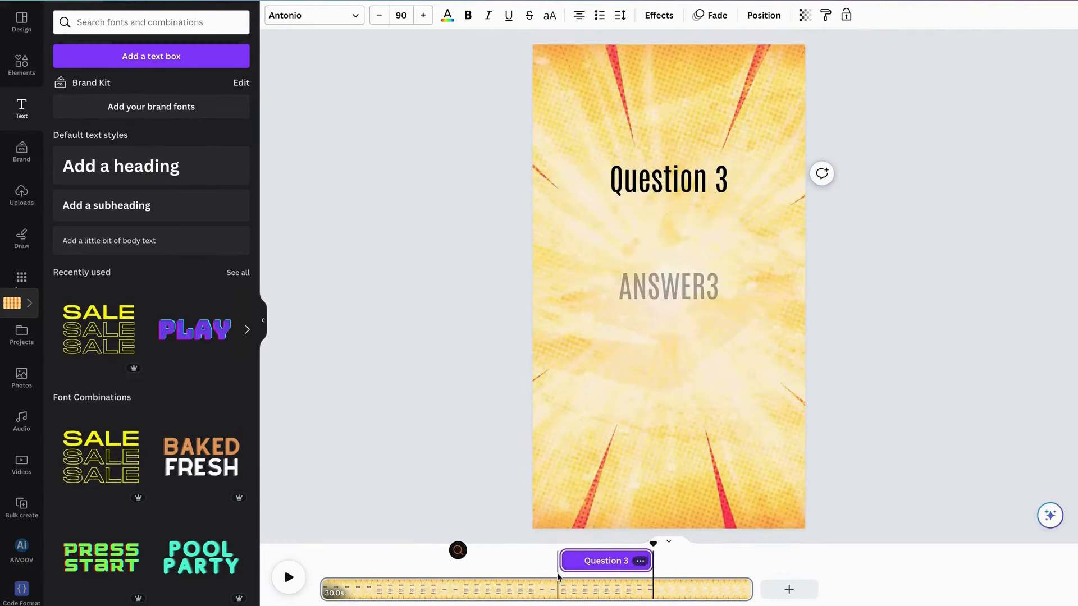
Show the timing of the "Question 2" text and extend it to the end of the "ANSWER2" text.
left_click(527, 590)
left_click(663, 181)
left_click(415, 222)
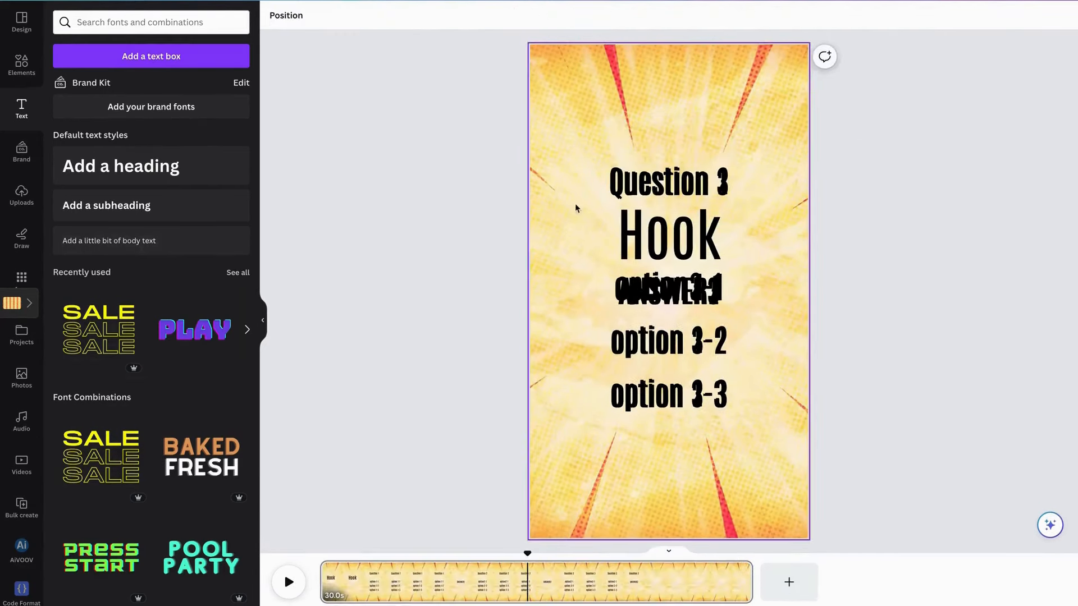
left_click(651, 231)
left_click(767, 18)
left_click(114, 59)
scroll(159, 424, "up", 2)
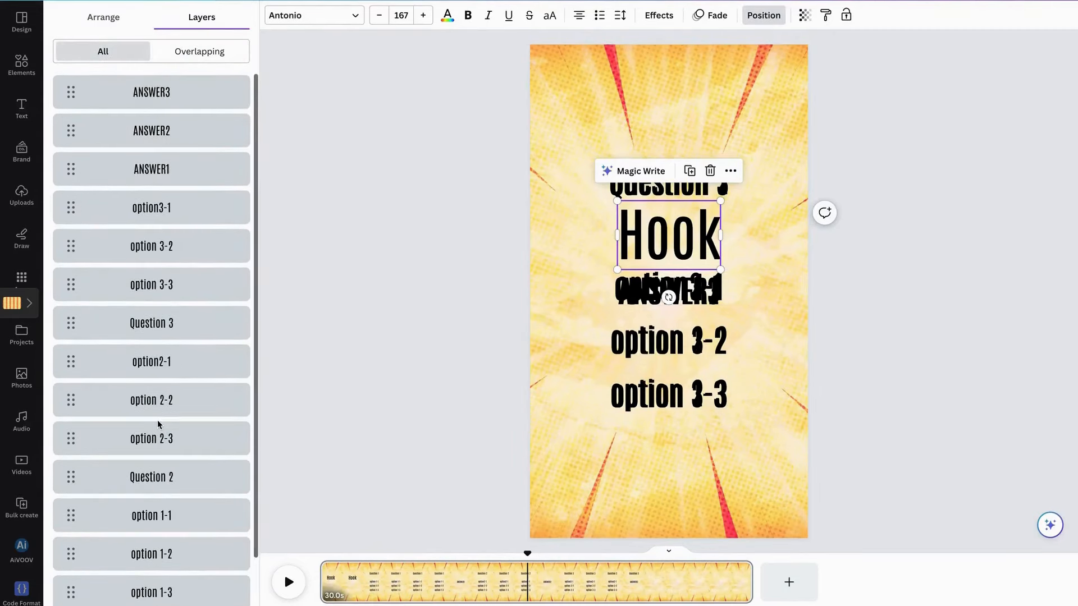
left_click(167, 478)
left_click(731, 133)
left_click(755, 351)
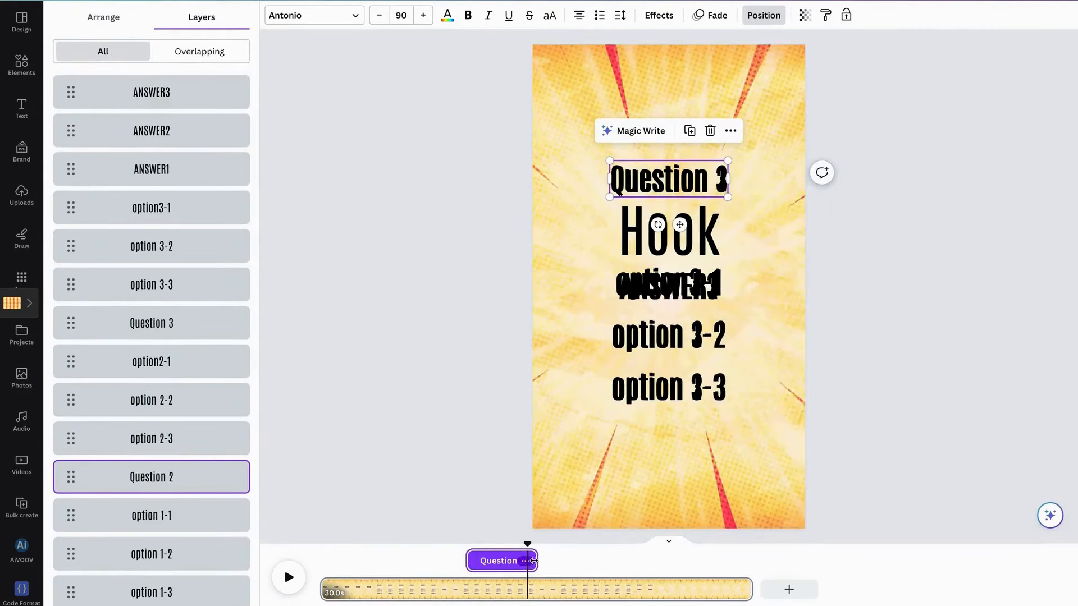
Extend the timing of the "Question 1" text to cover the "ANSWER1" text and preview it.
left_click(460, 561)
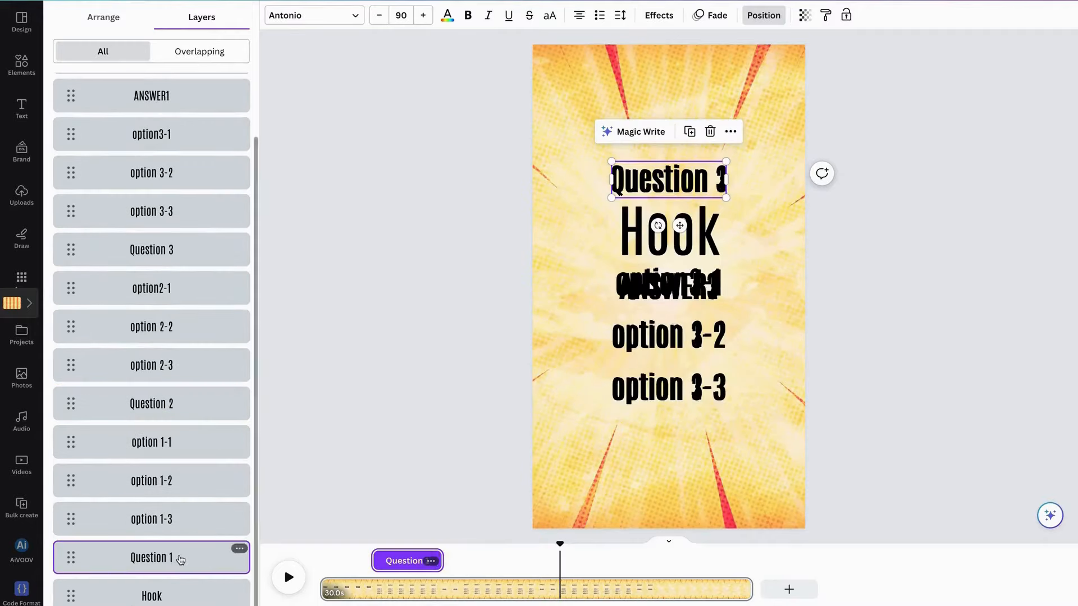
key("space")
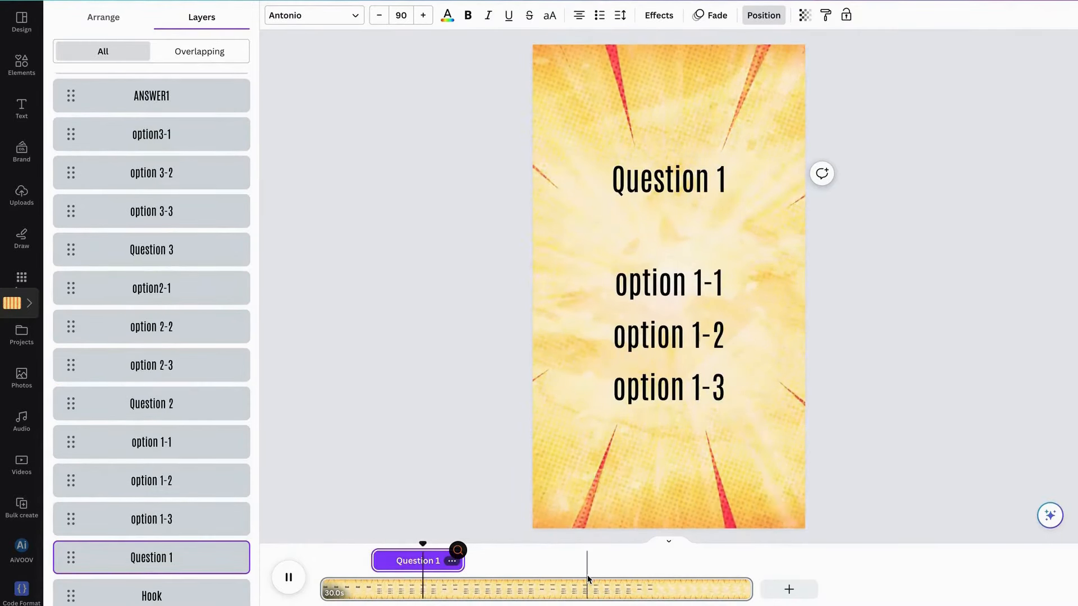
Trim the background video to 23.0 seconds so it ends with the "ANSWER3" text.
left_click(656, 590)
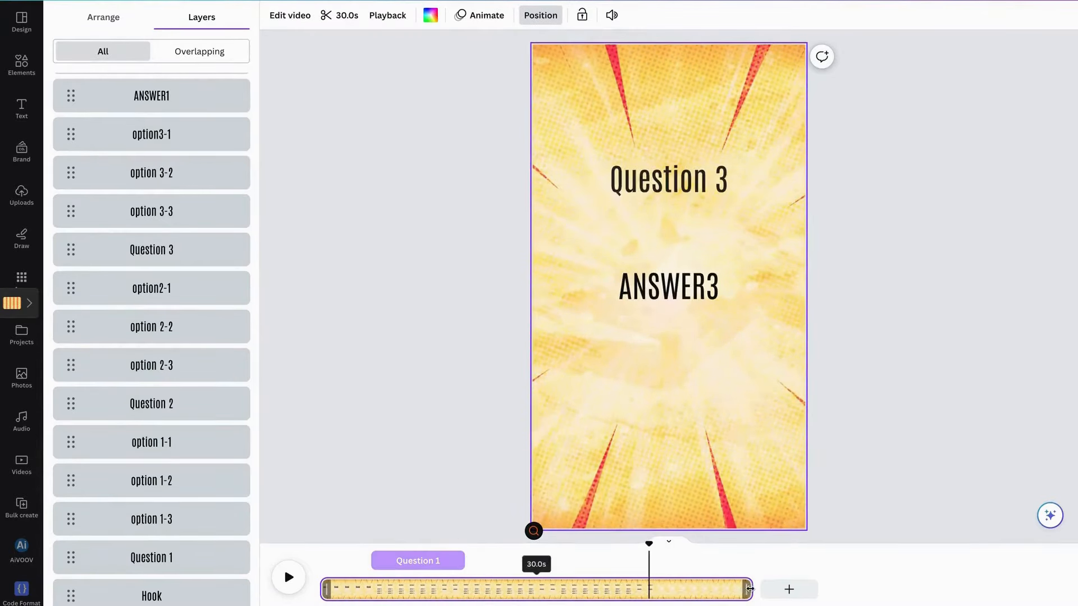
left_click_drag(752, 590, 650, 588)
key("space")
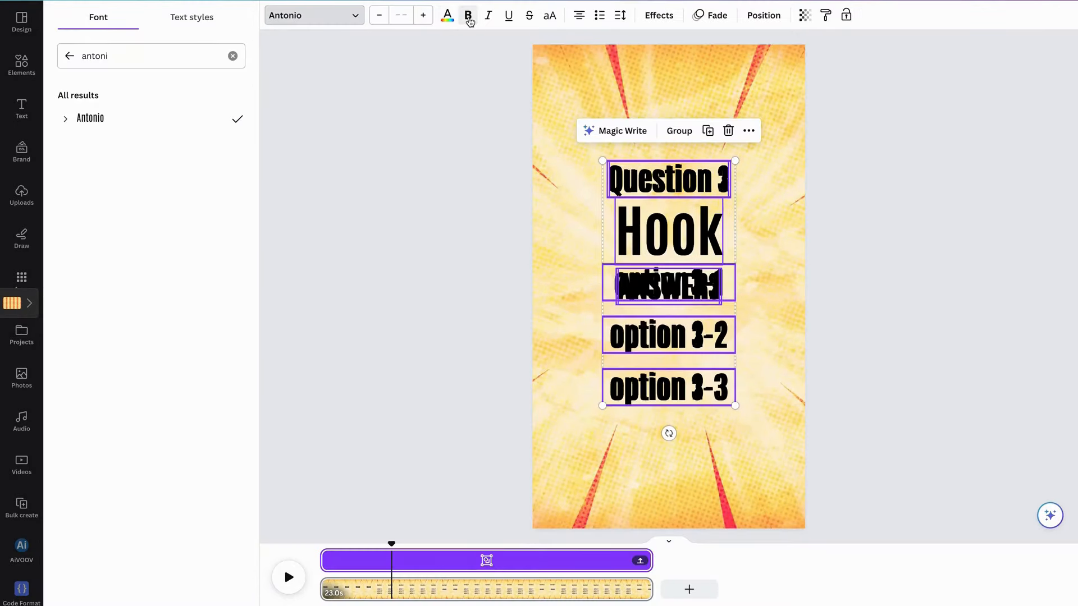
Convert all the selected texts to uppercase and apply the Outline effect in black.
left_click(550, 15)
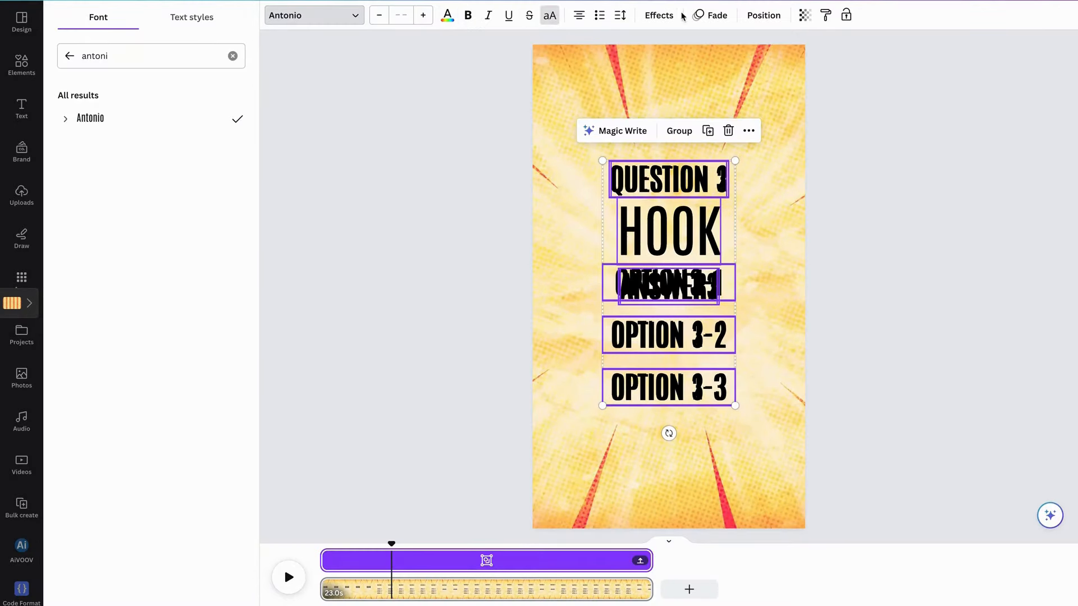
left_click(658, 15)
left_click(227, 182)
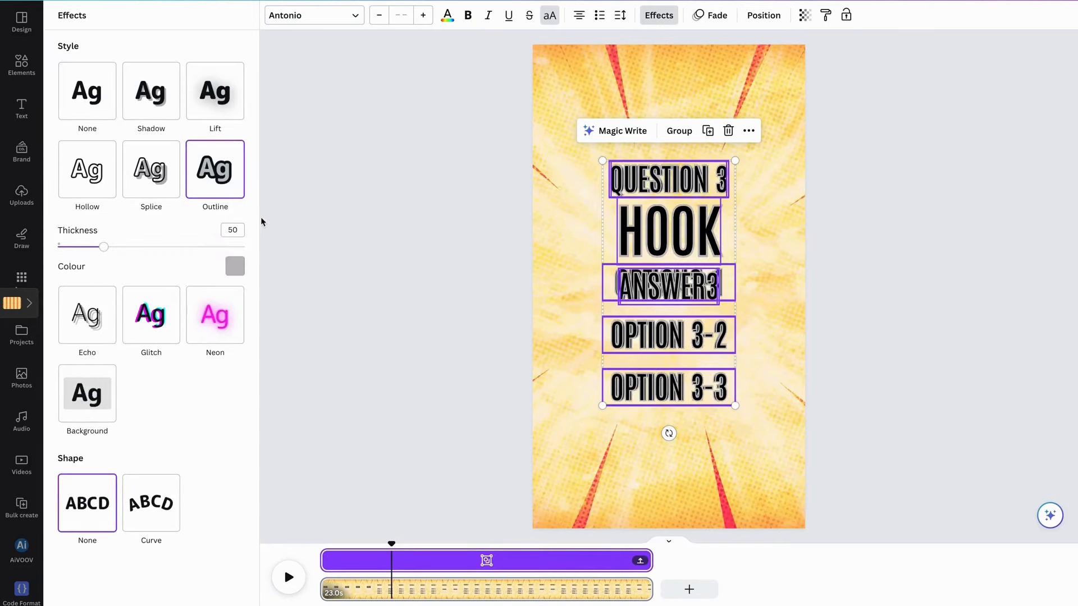
left_click(235, 266)
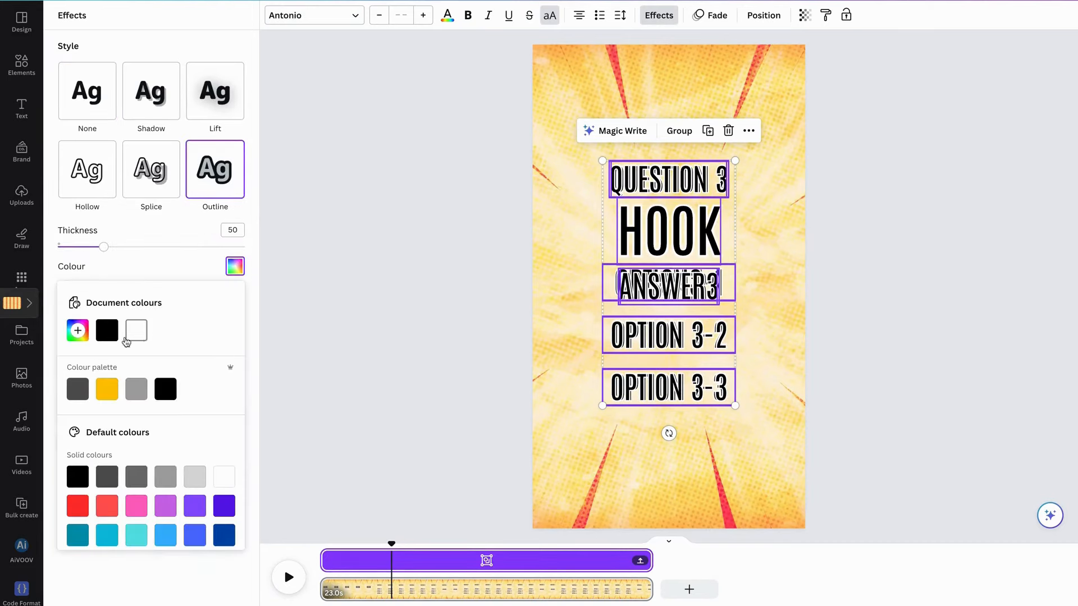
left_click(107, 333)
left_click(178, 273)
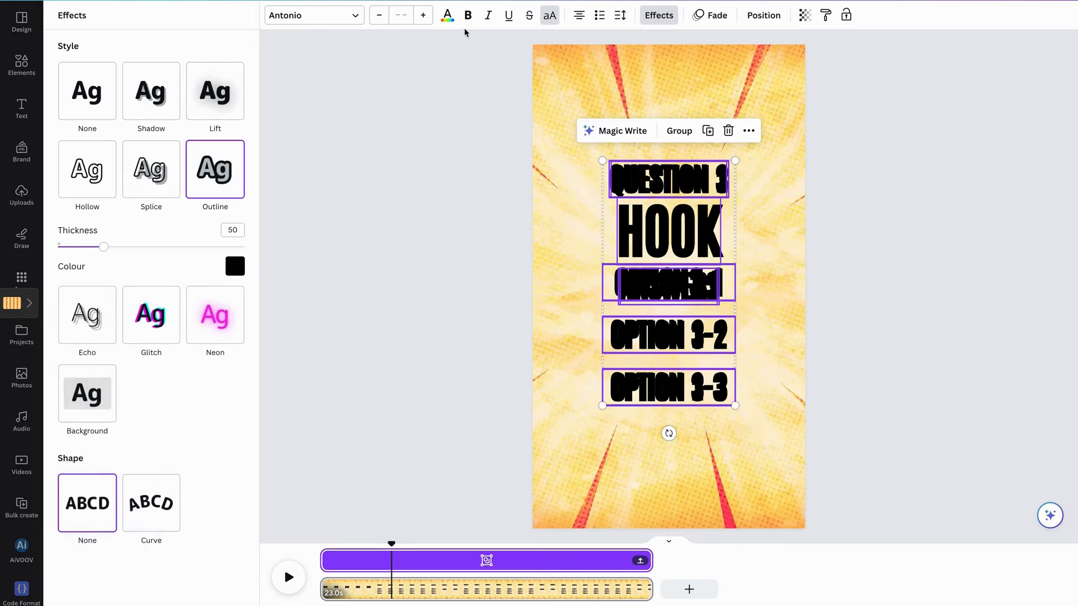
Set the fill colour of all the selected texts to white and deselect them.
left_click(448, 17)
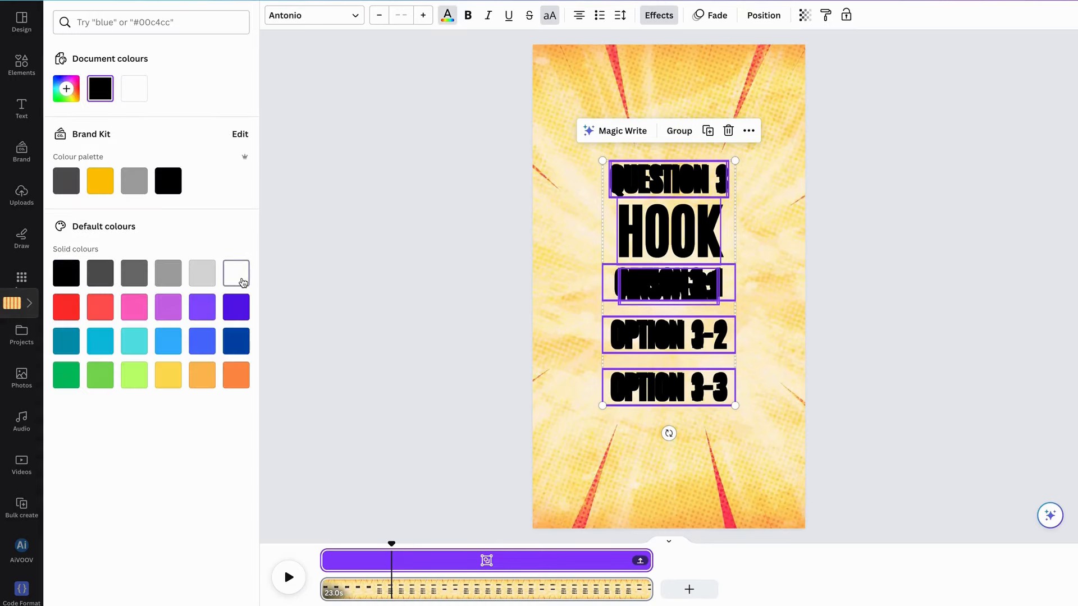
left_click(236, 271)
left_click(794, 187)
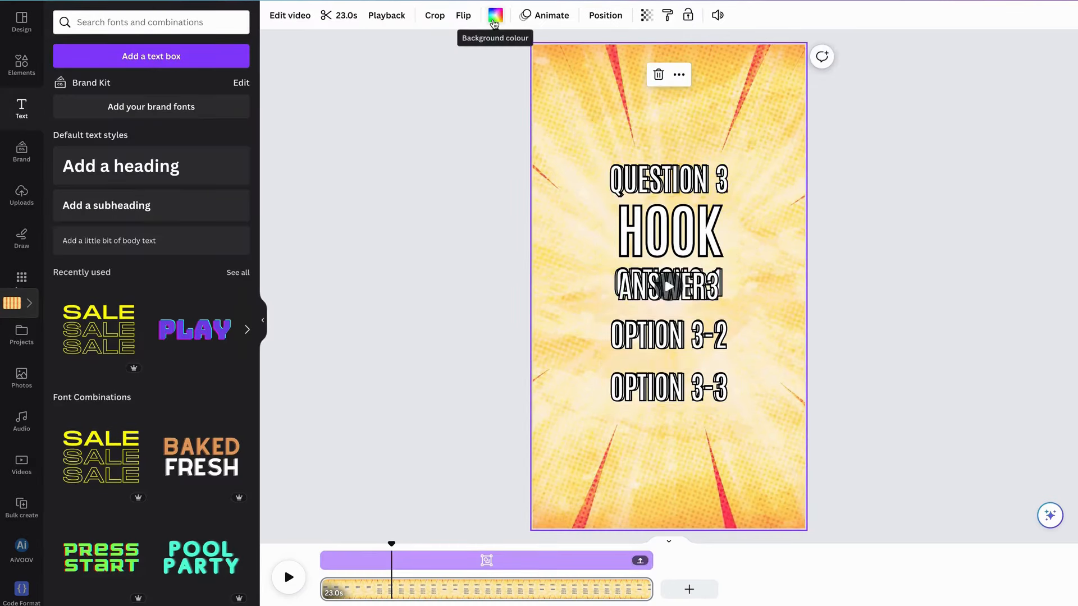
Replace the yellow burst background with the pink and blue neon tunnel loop video and preview the result.
left_click(495, 16)
left_click(9, 449)
left_click(101, 360)
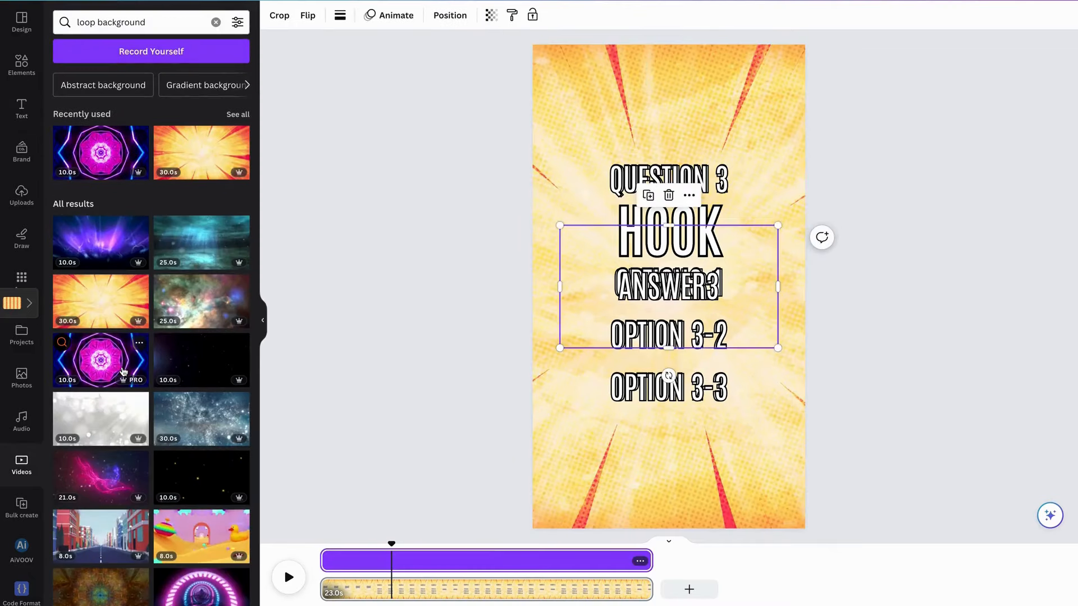
key("Delete")
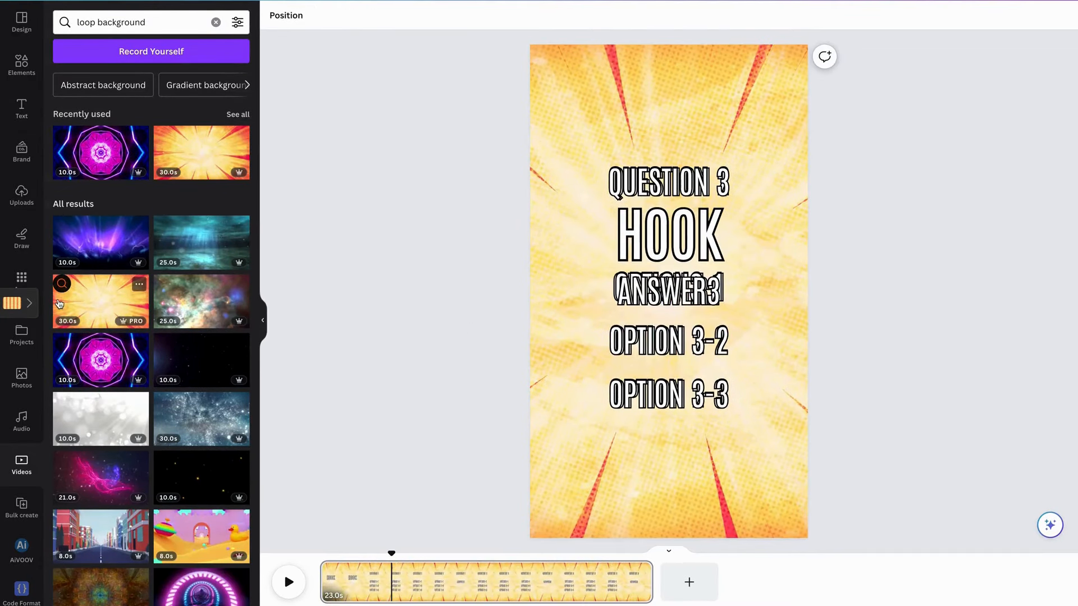
left_click_drag(101, 152, 507, 585)
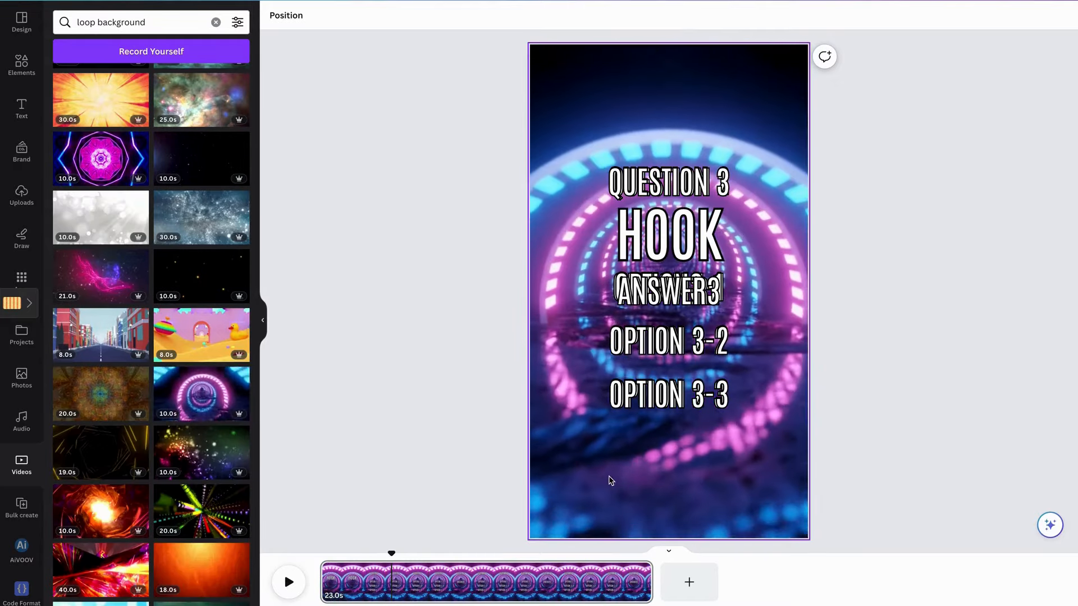
left_click(859, 312)
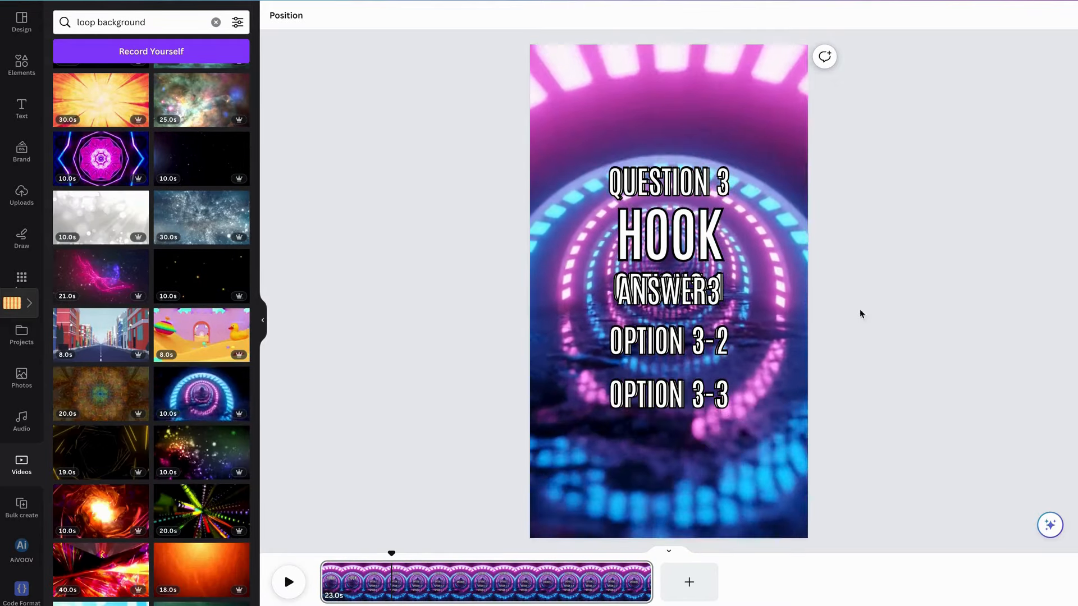
left_click(288, 582)
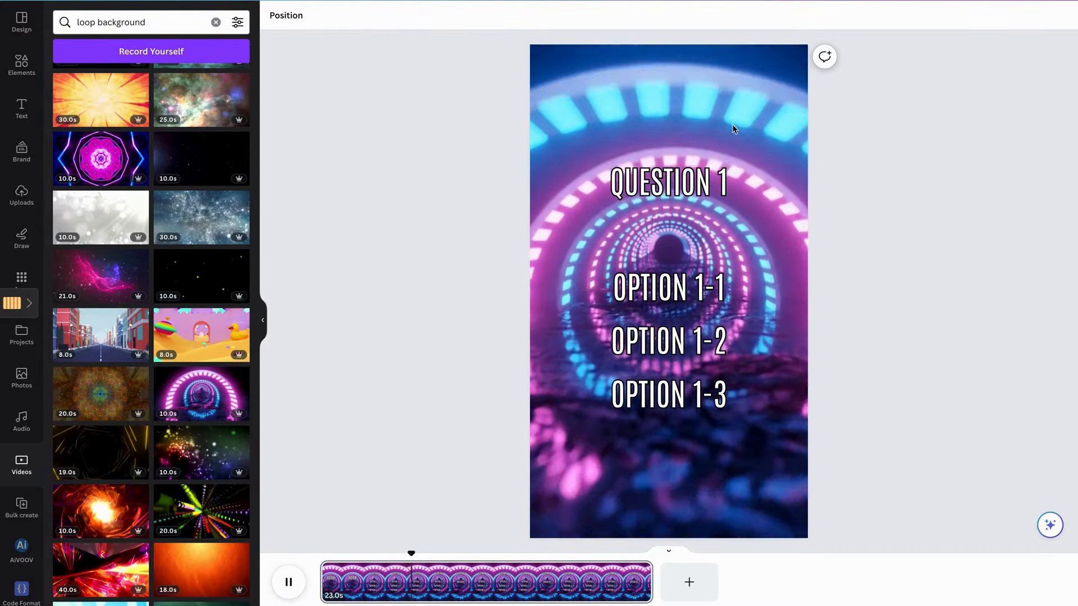
left_click(686, 178)
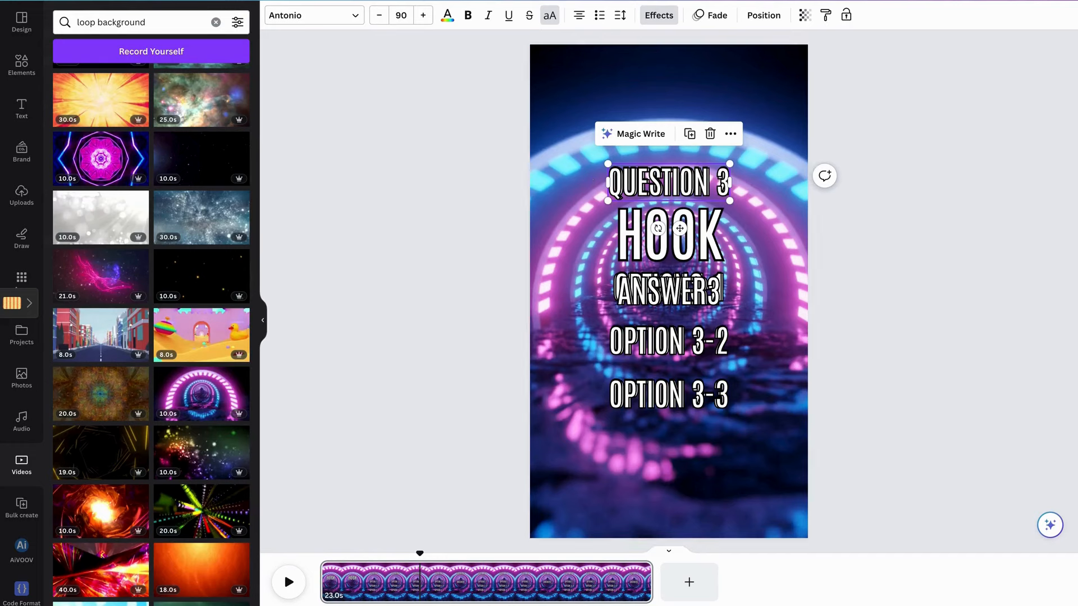
Find the Bulk create app by searching the apps for "BULK CREATE" and clear the sample data in its manual entry table.
scroll(22, 337, "down", 2)
left_click(23, 399)
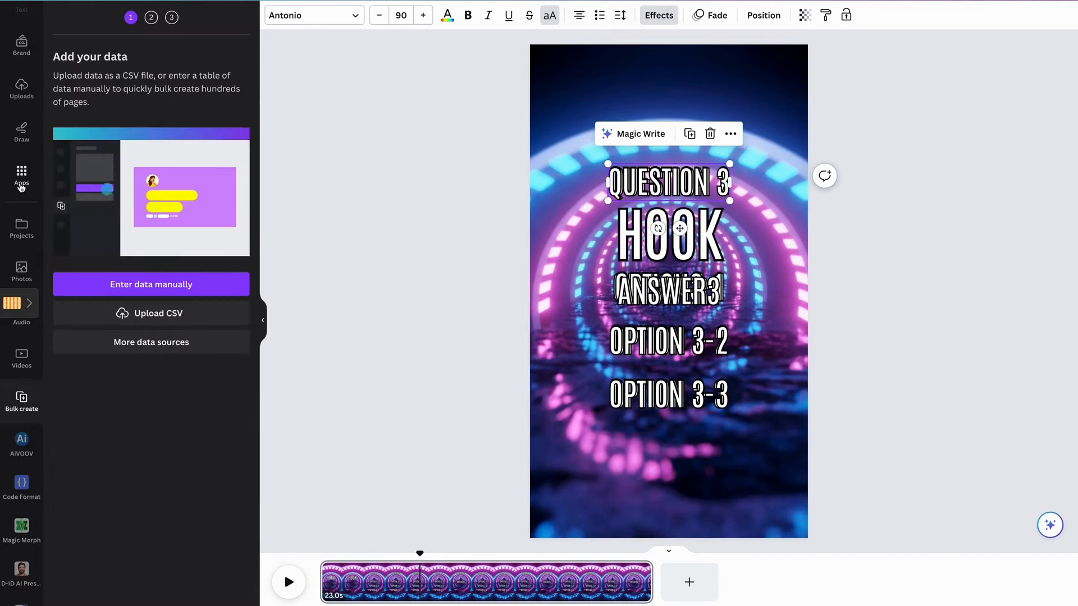
left_click(21, 175)
type("BULK CREATE")
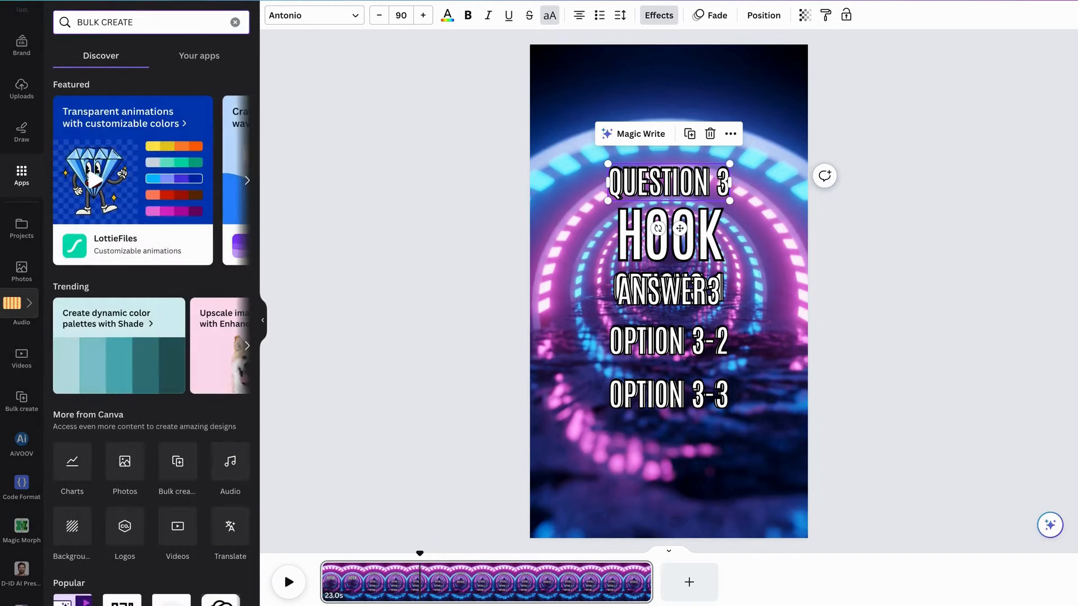
key("Return")
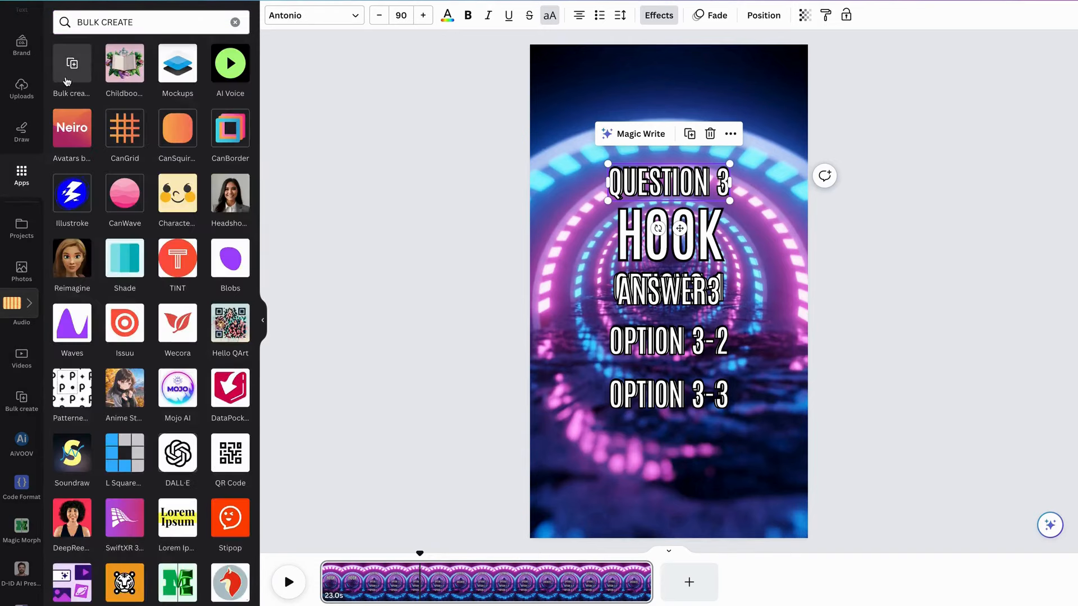
left_click(66, 80)
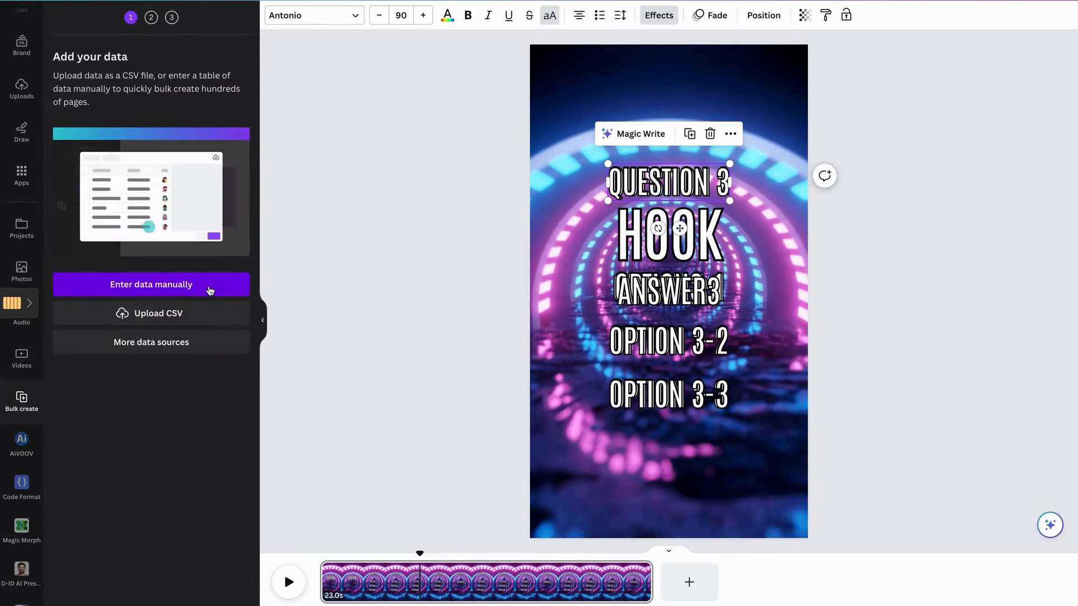
left_click(210, 290)
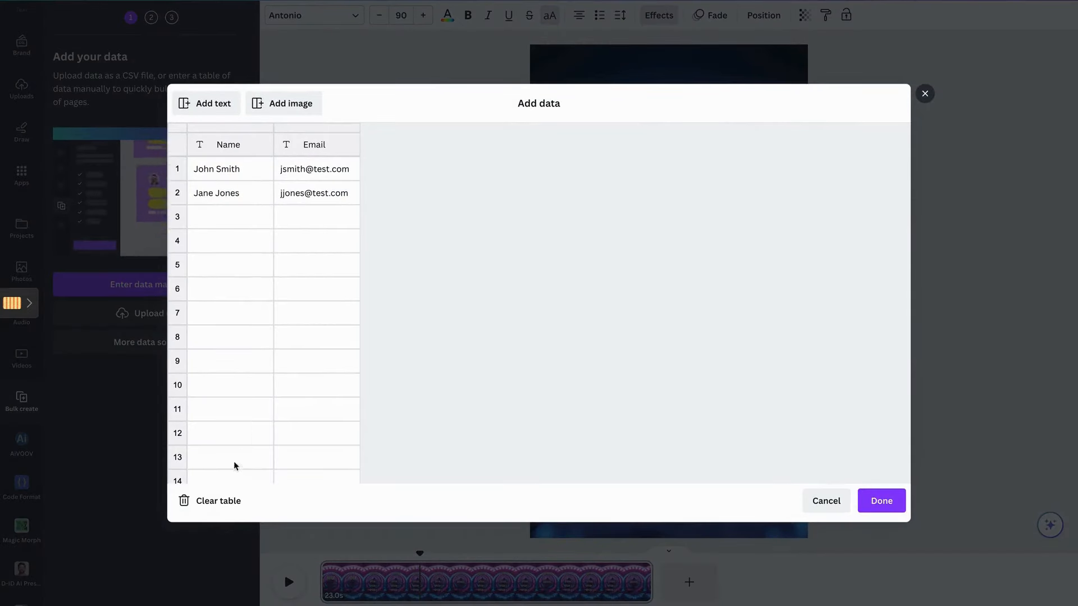
left_click(216, 501)
Switch to the Google Sheets riddle spreadsheet and copy the whole table, A1:Q11, including the header row.
key("ctrl+Left")
left_click(1023, 200)
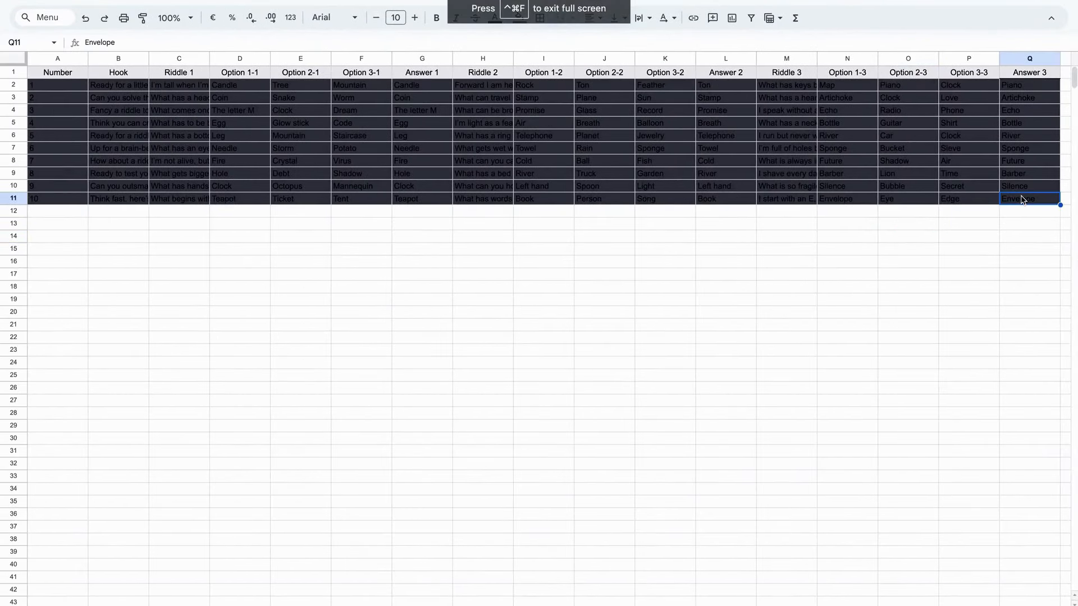
key("shift+Up")
key("shift+Up")
key("shift+Up")
key("shift+Up")
key("shift+Up")
key("shift+Up")
key("shift+Up")
key("shift+Up")
key("shift+Left")
key("shift+Left")
key("shift+Left")
key("shift+Left")
key("shift+Left")
key("shift+Left")
key("shift+Left")
key("shift+Left")
key("shift+Left")
key("shift+Left")
key("shift+Left")
key("shift+Left")
key("shift+Left")
key("shift+Left")
key("shift+Left")
key("shift+Left")
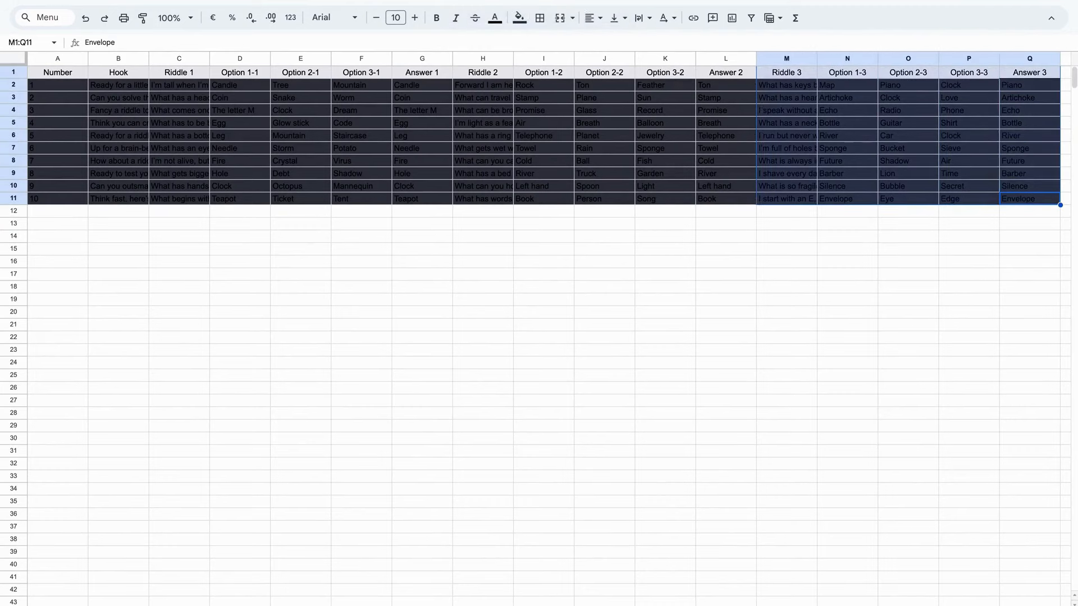
key("shift+Up")
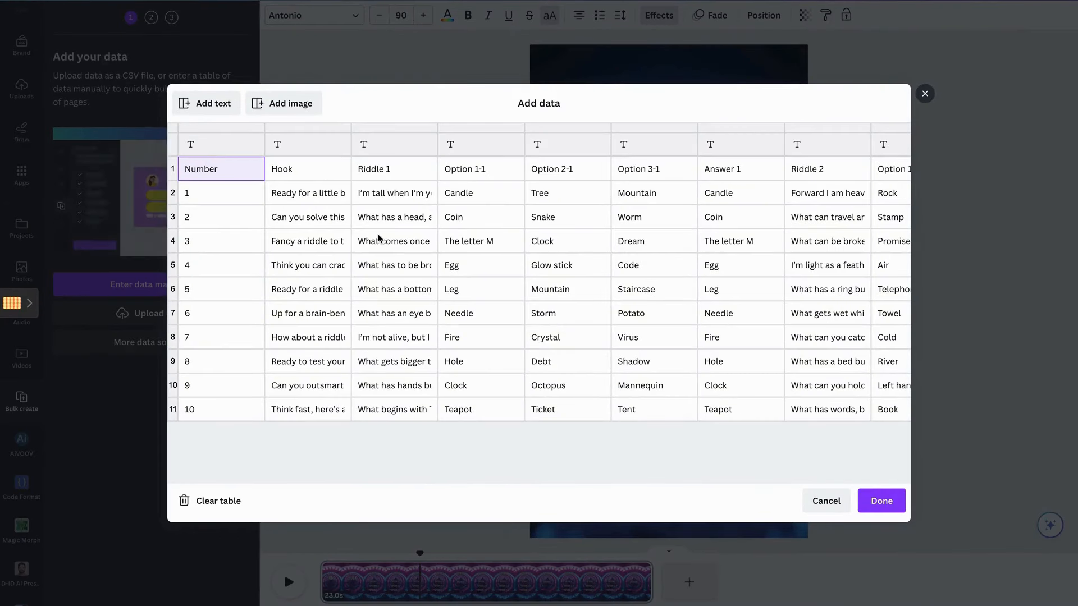
Clear the bulk data table, paste the riddle data again starting in the header row, and accept it.
left_click(189, 499)
left_click(200, 143)
key("ctrl+v")
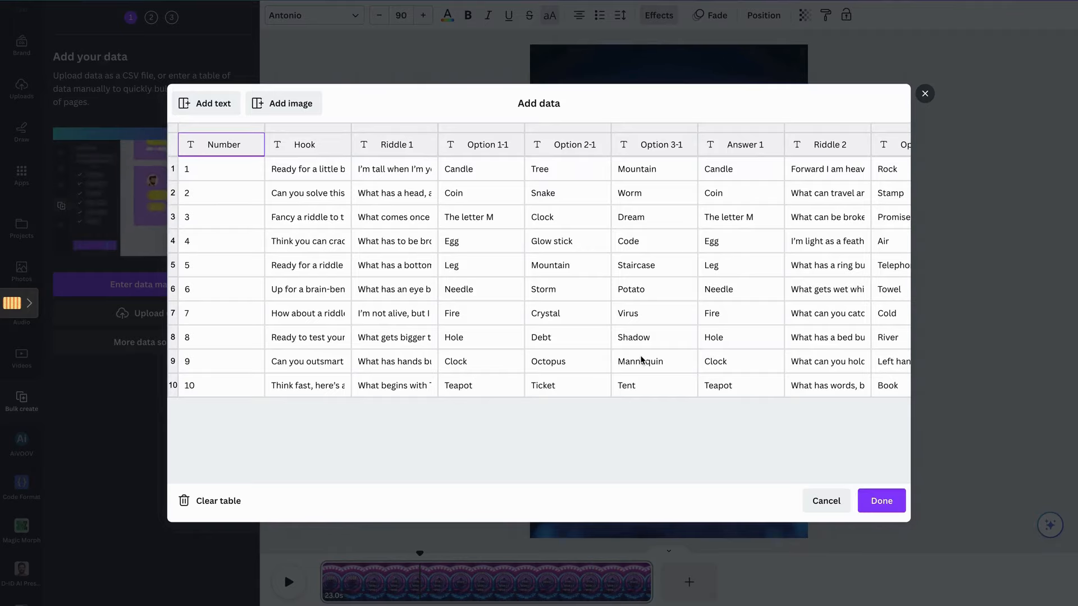
scroll(642, 360, "right", 12)
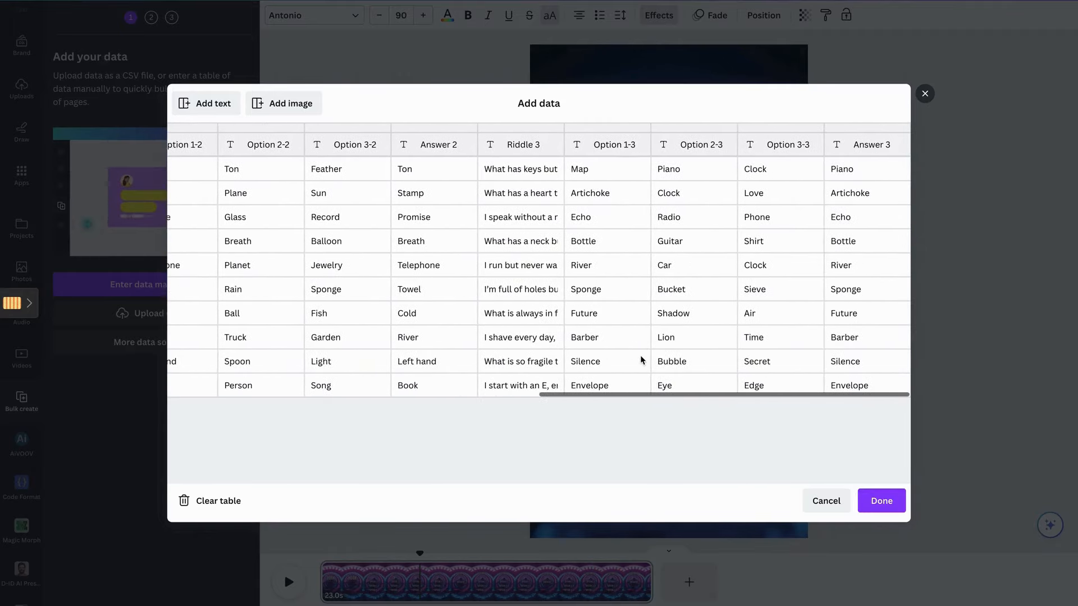
left_click(897, 500)
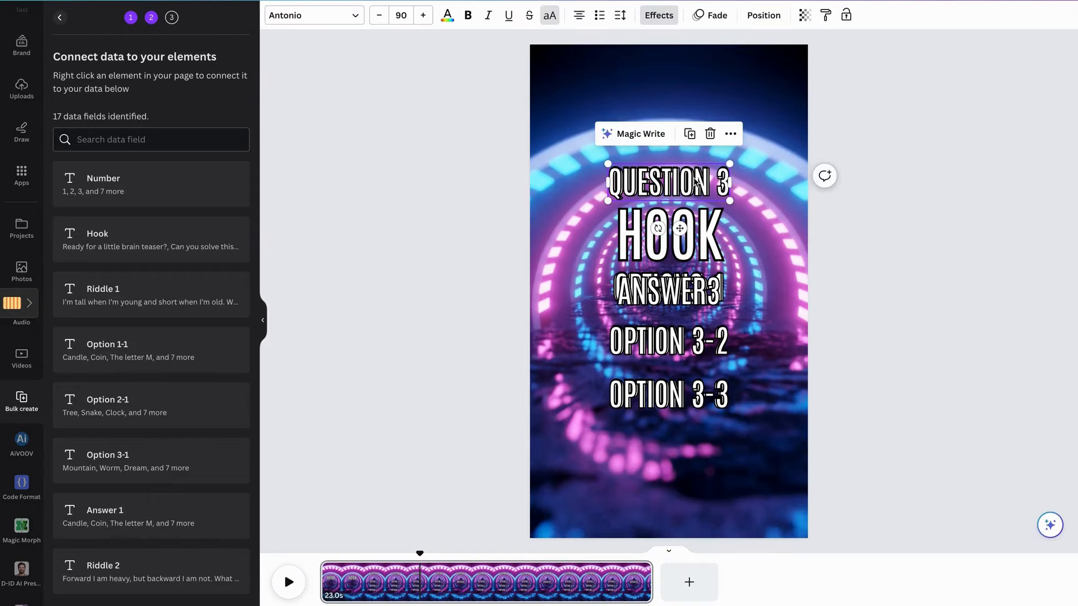
Connect the "HOOK" text to the "Hook" data field.
scroll(175, 457, "down", 10)
scroll(176, 457, "up", 10)
left_click(695, 234)
right_click(734, 171)
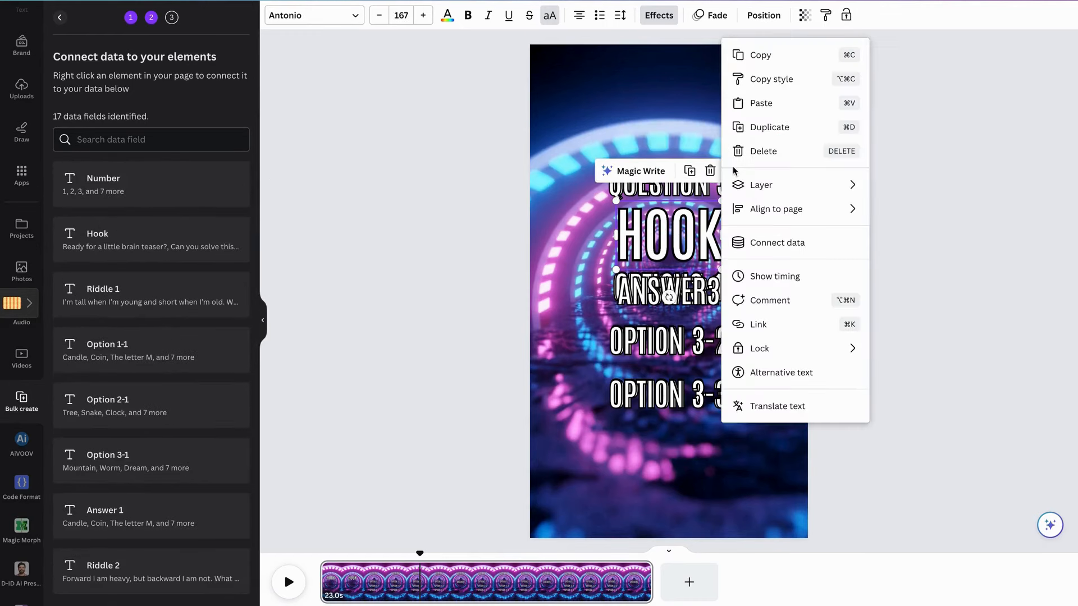
left_click(783, 242)
left_click(778, 288)
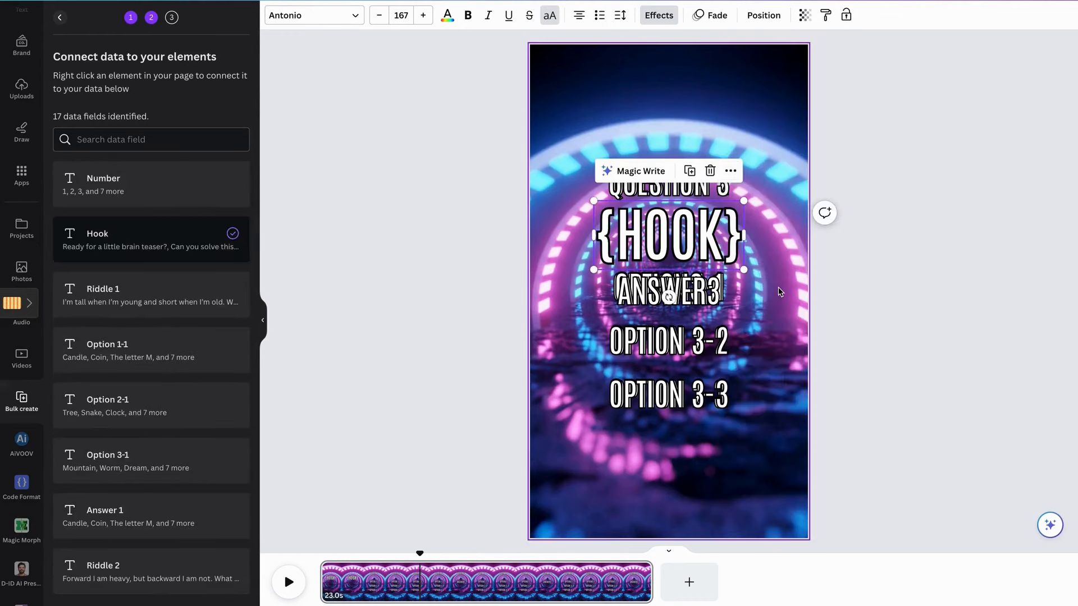
Select the "QUESTION 3" text and show the list of layers so the overlapping texts can be picked individually.
left_click(726, 326)
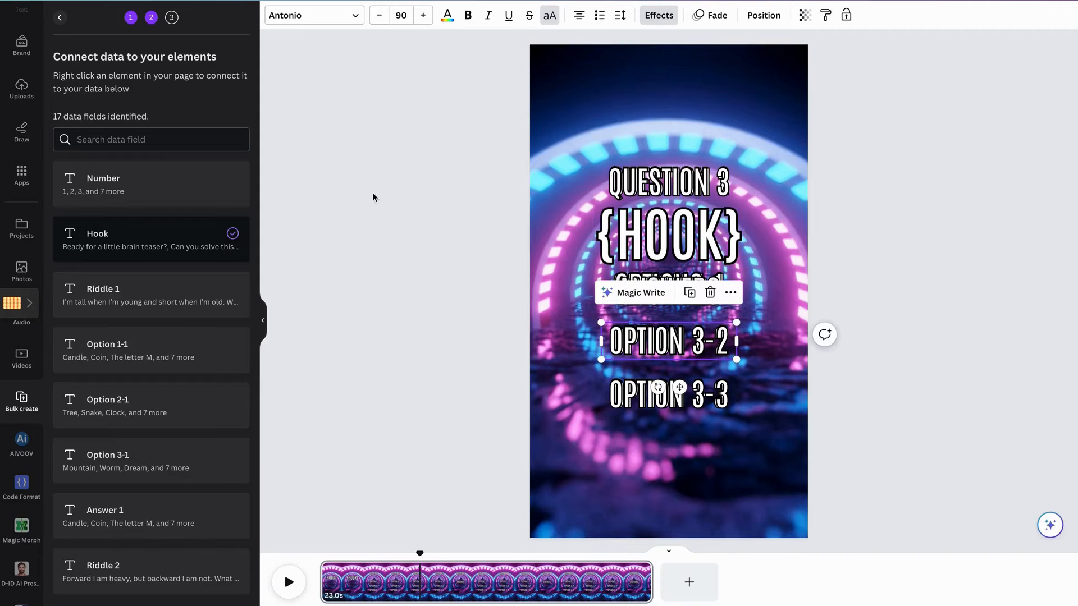
left_click(668, 182)
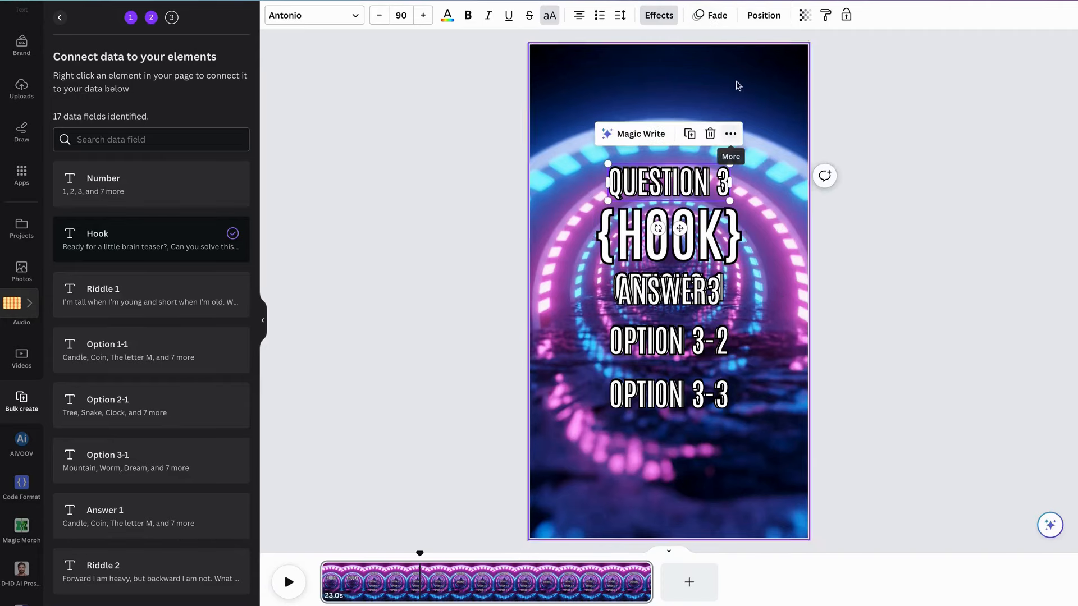
left_click(764, 16)
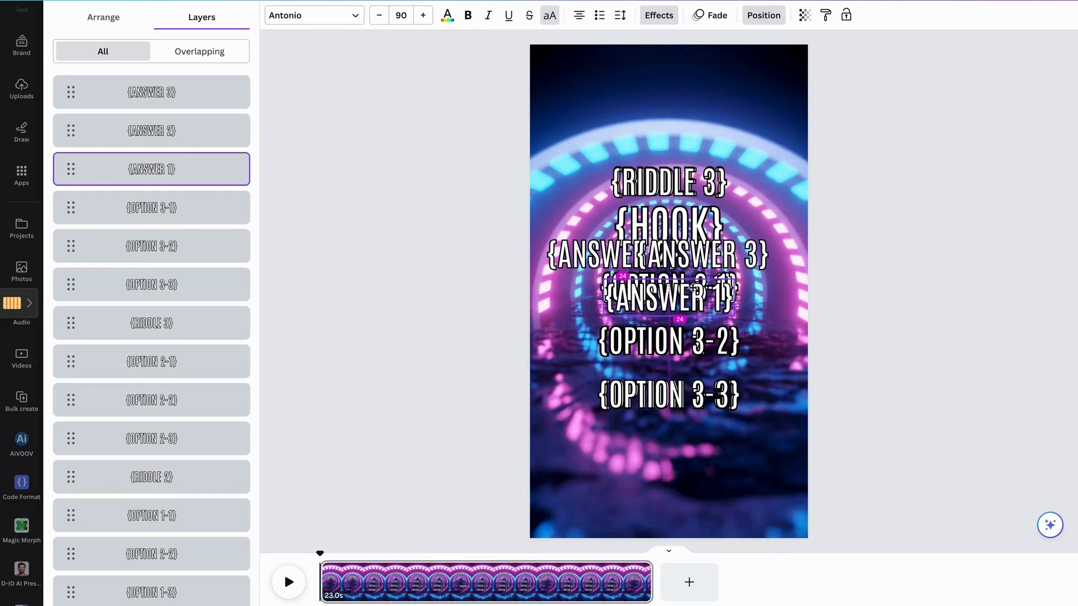
Move the {ANSWER 1}, {ANSWER 2} and {ANSWER 3} texts so they stack horizontally centred in the middle of the page.
left_click_drag(693, 300, 692, 300)
left_click_drag(596, 252, 701, 310)
left_click_drag(758, 254, 723, 308)
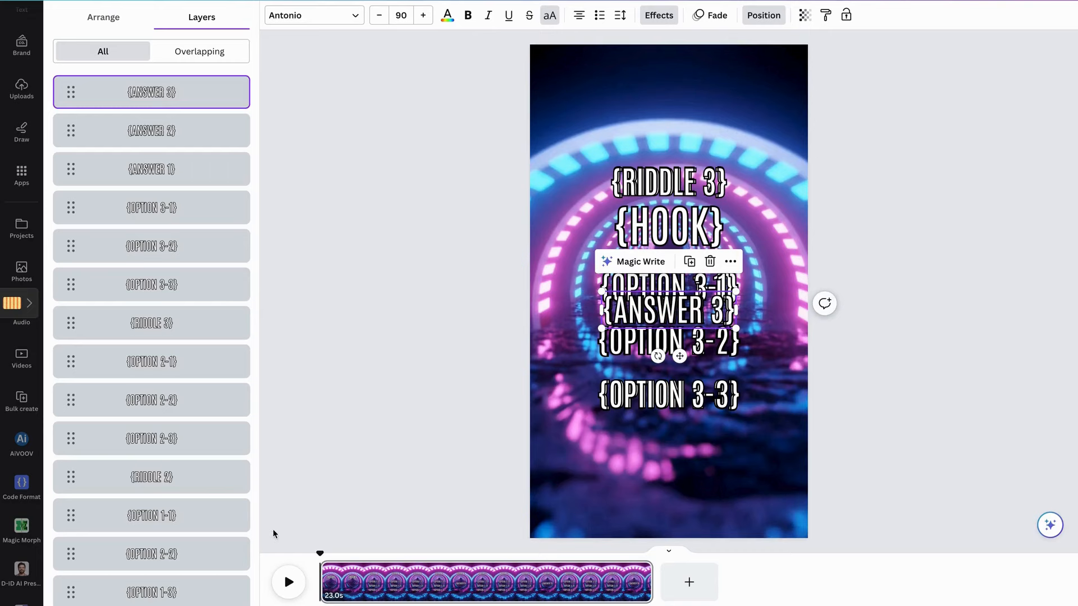
Return to Bulk create, check the connected data fields down the list, and continue to generating the videos.
left_click(21, 399)
scroll(207, 470, "down", 10)
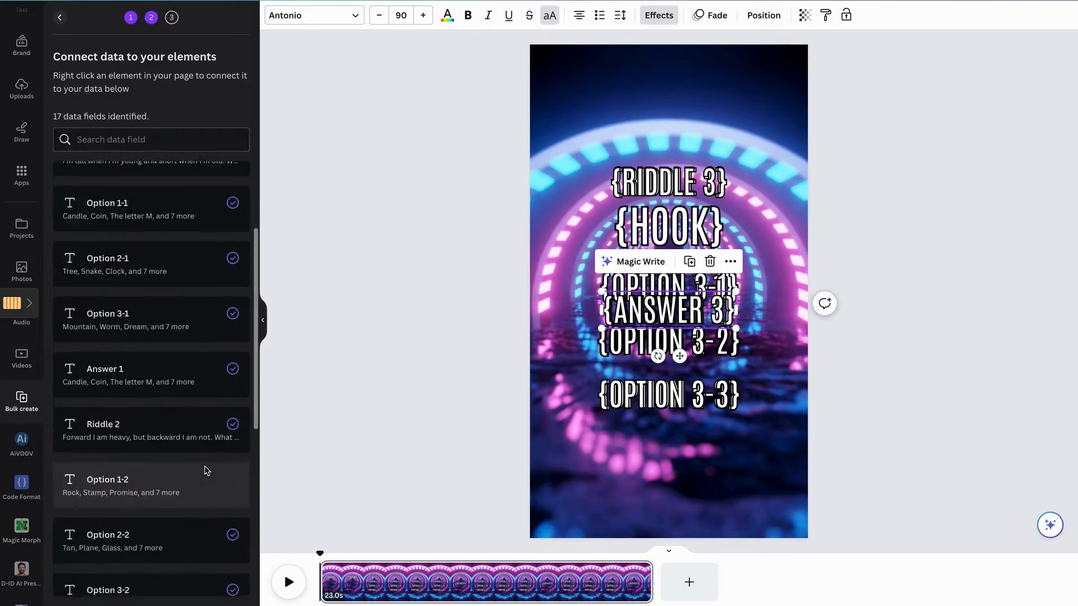
left_click(152, 605)
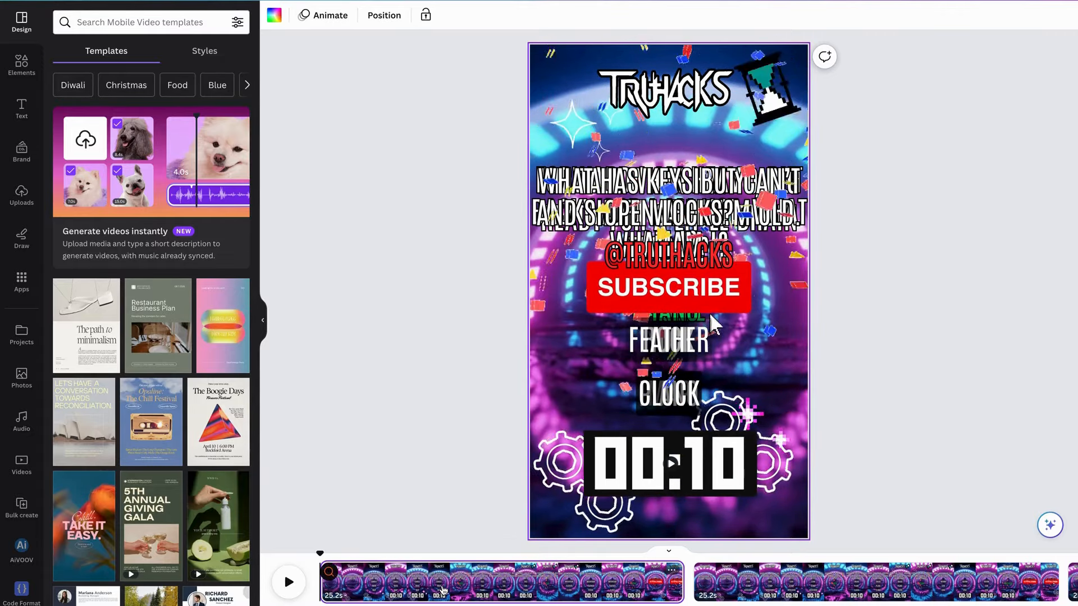
Look through the generated riddle video pages along the timeline and play the first one.
scroll(444, 590, "right", 5)
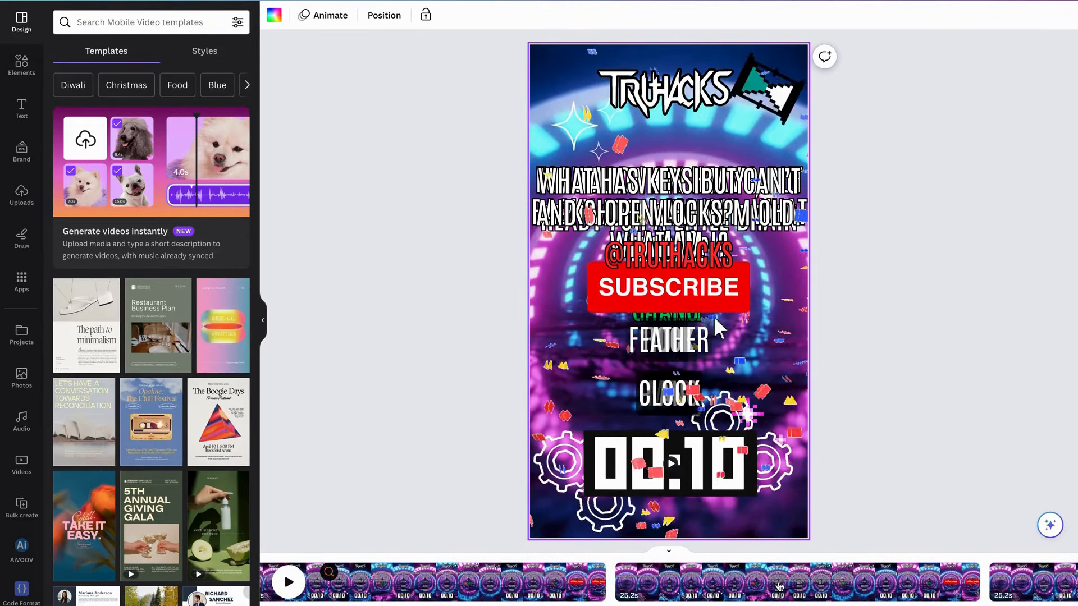
scroll(702, 584, "left", 2)
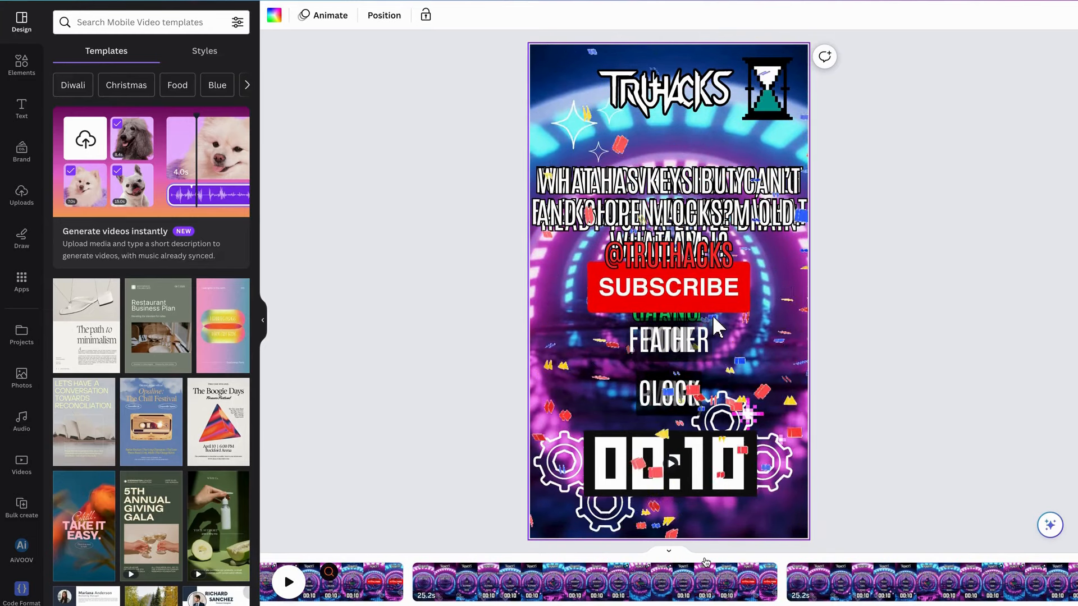
scroll(706, 561, "left", 4)
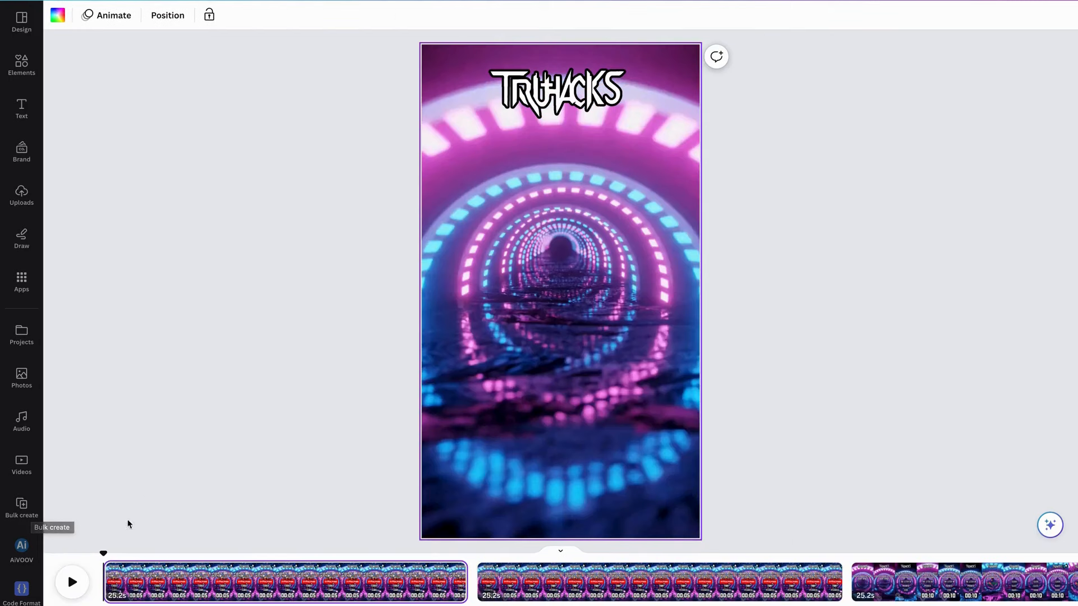
left_click(70, 591)
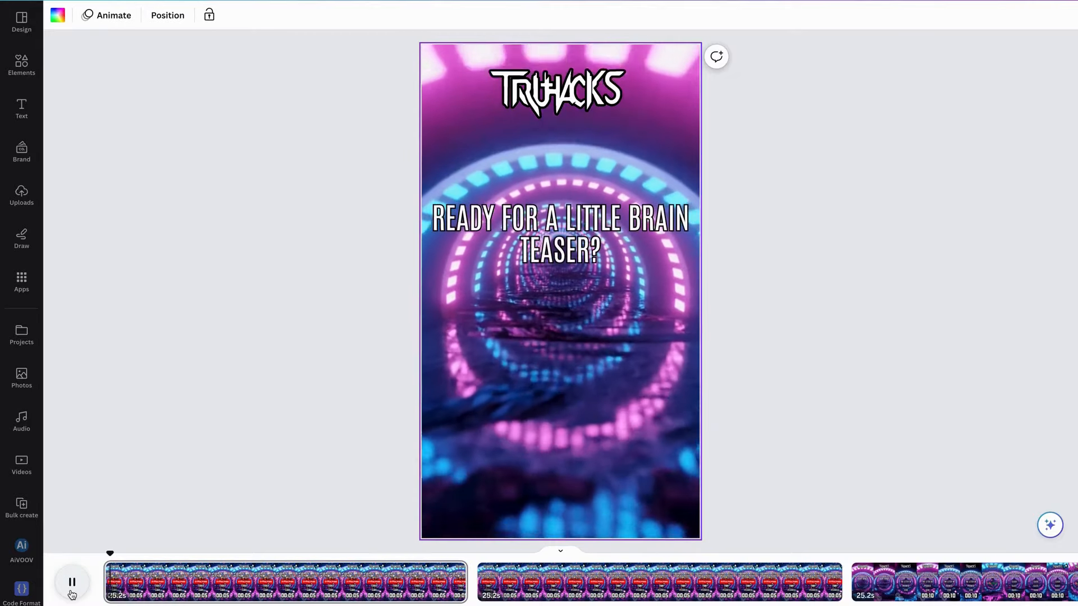